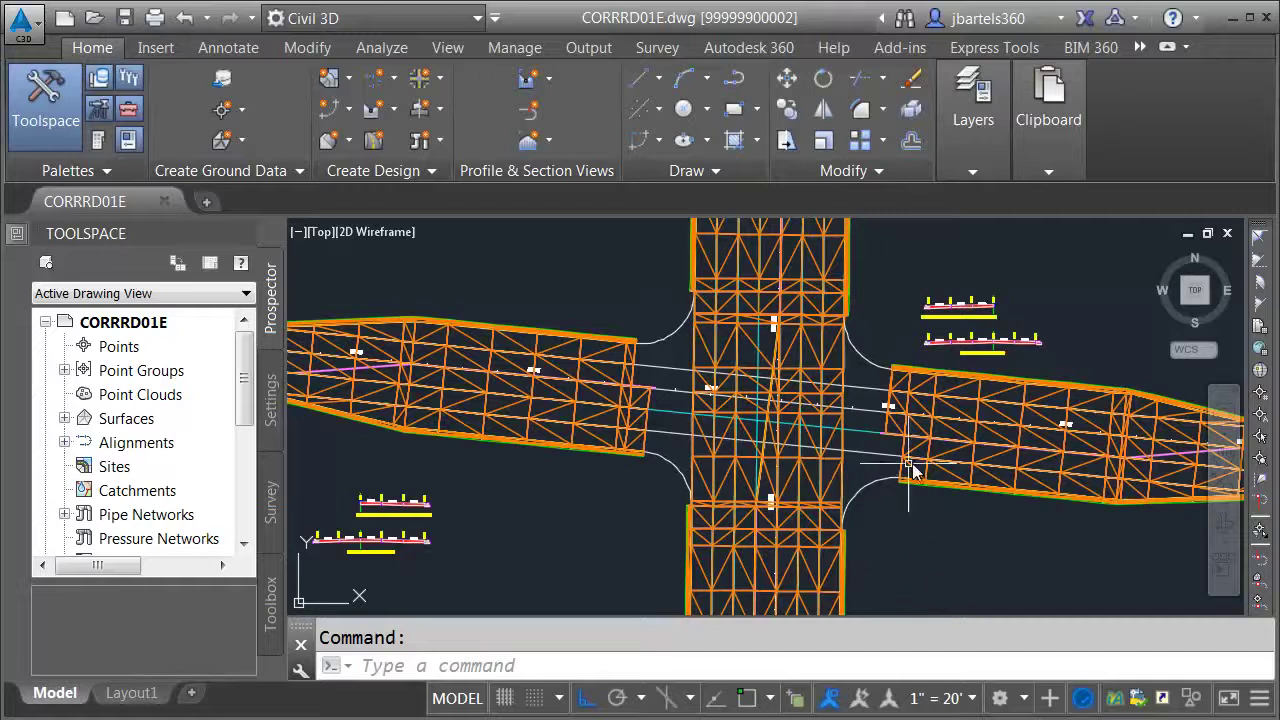
- Select the NW return curb-return alignment arc at the corridor intersection
mouse_move(909, 540)
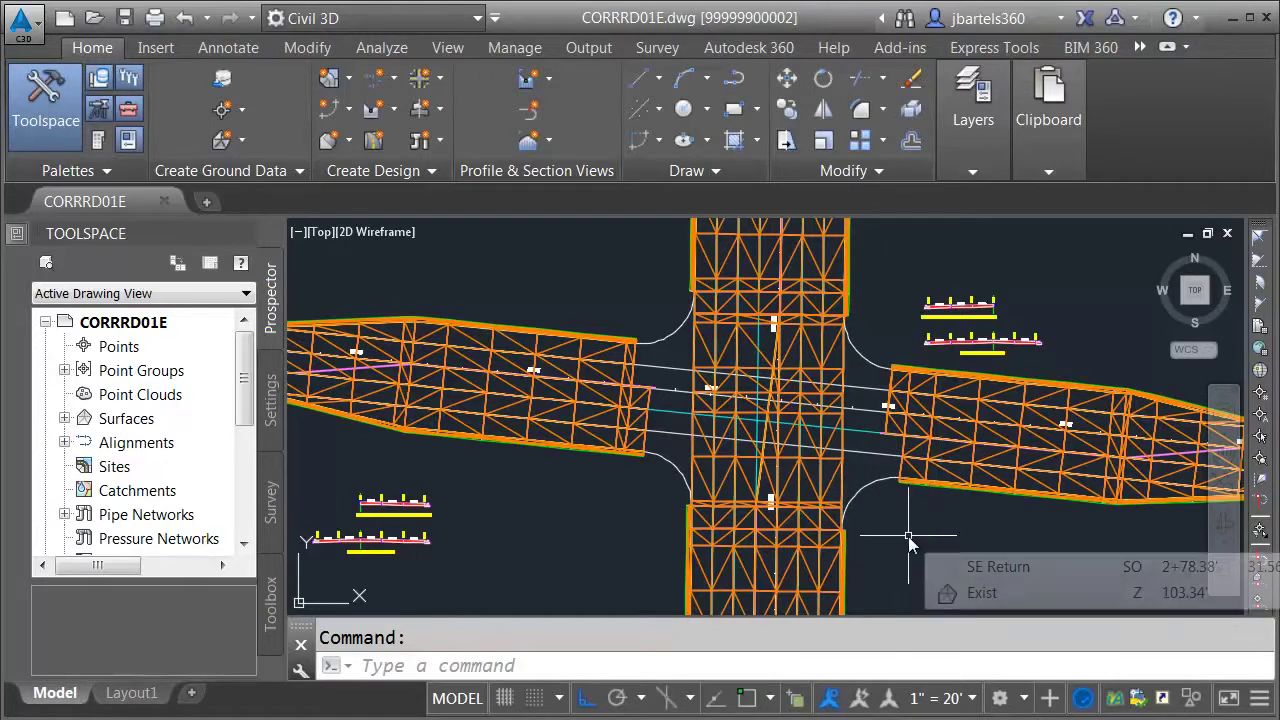
scroll(660, 296, "up", 2)
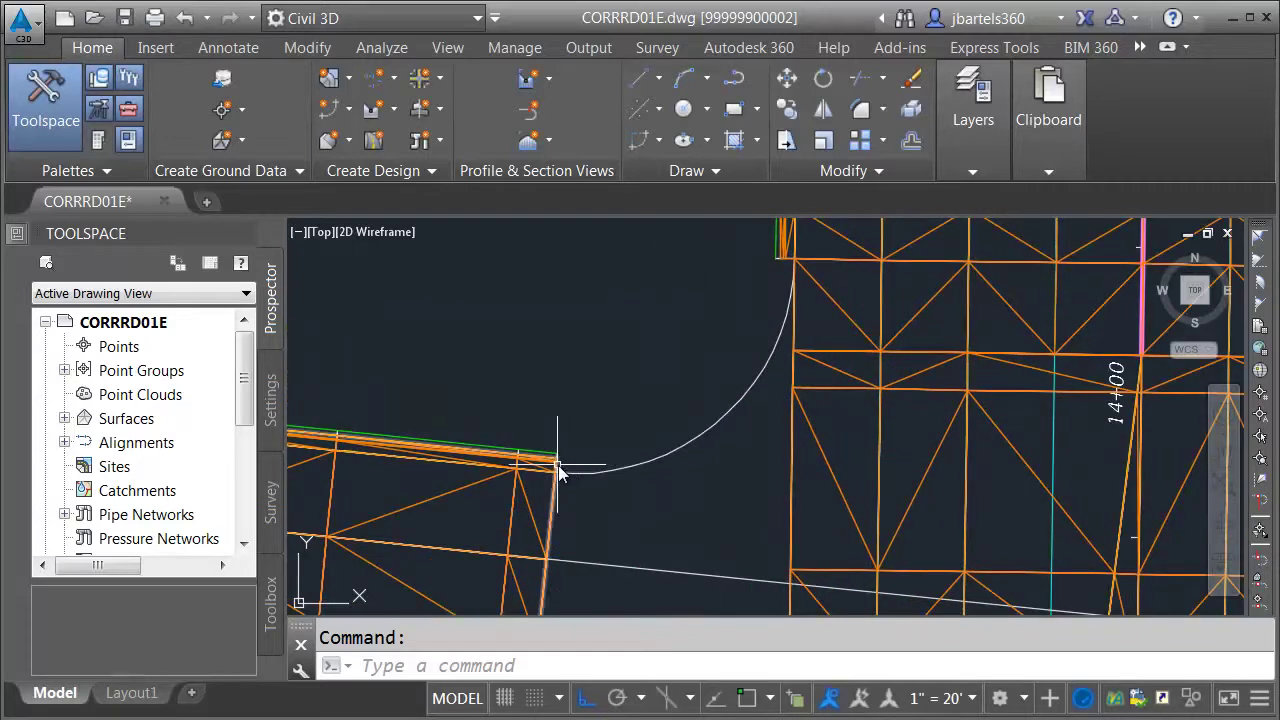
scroll(571, 469, "down", 2)
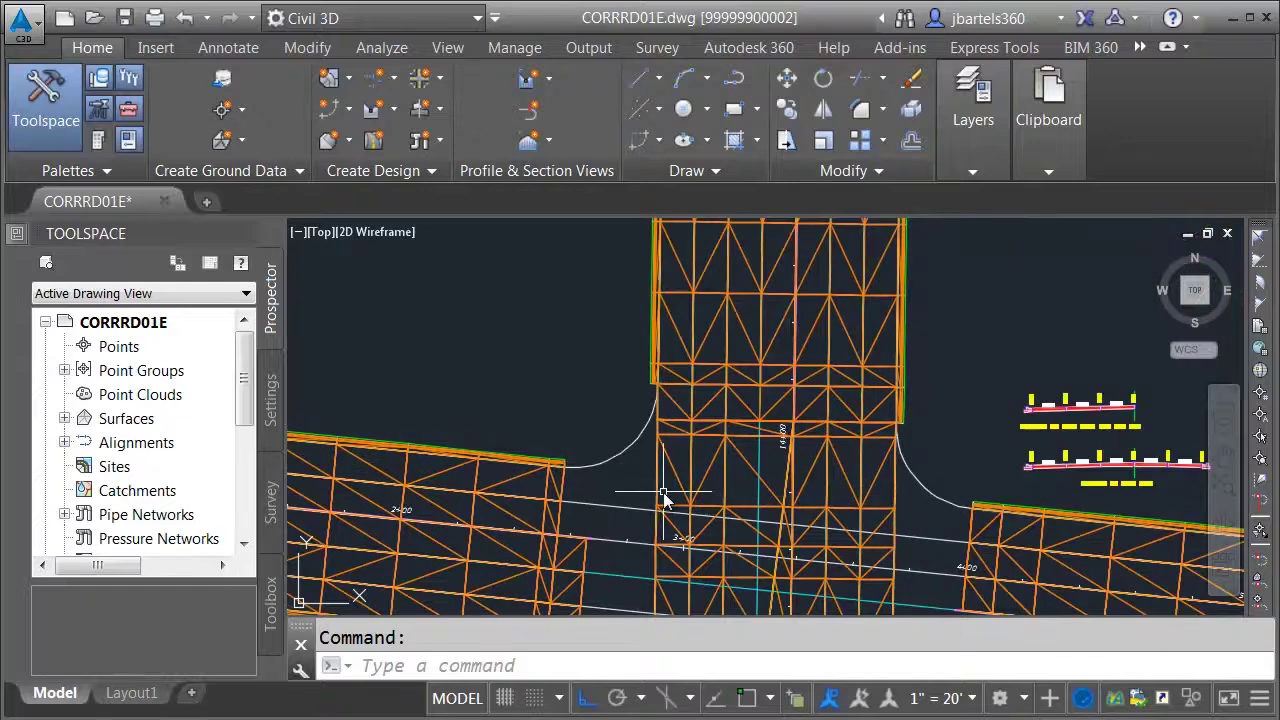
mouse_move(608, 463)
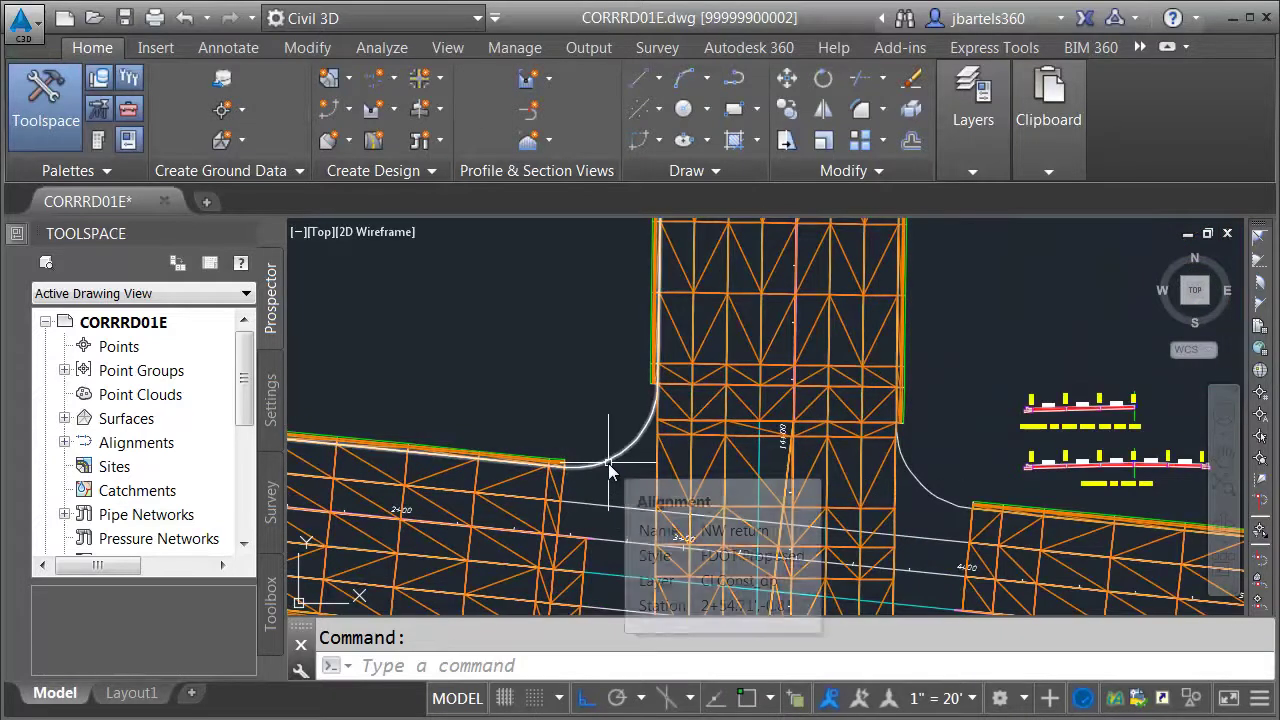
left_click(607, 463)
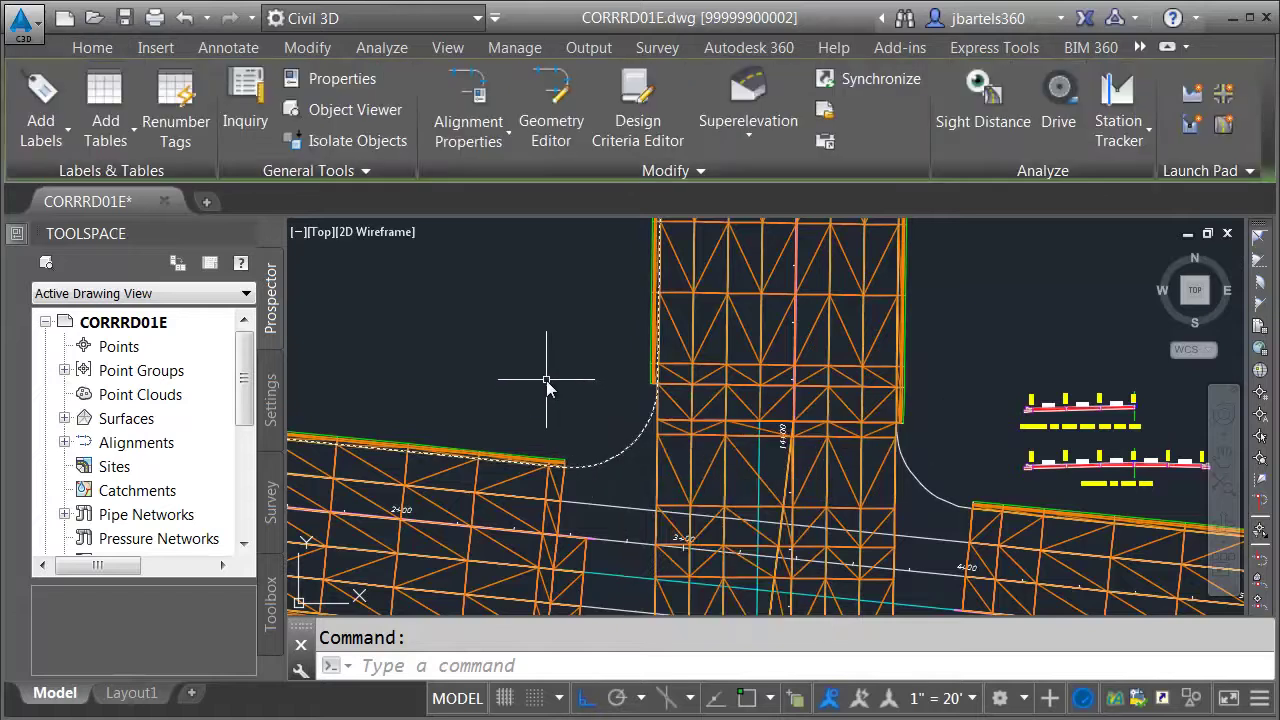
- Sample Primary St TOP and Secondary St. WEST Approach TOP profiles along NW return
left_click(1190, 93)
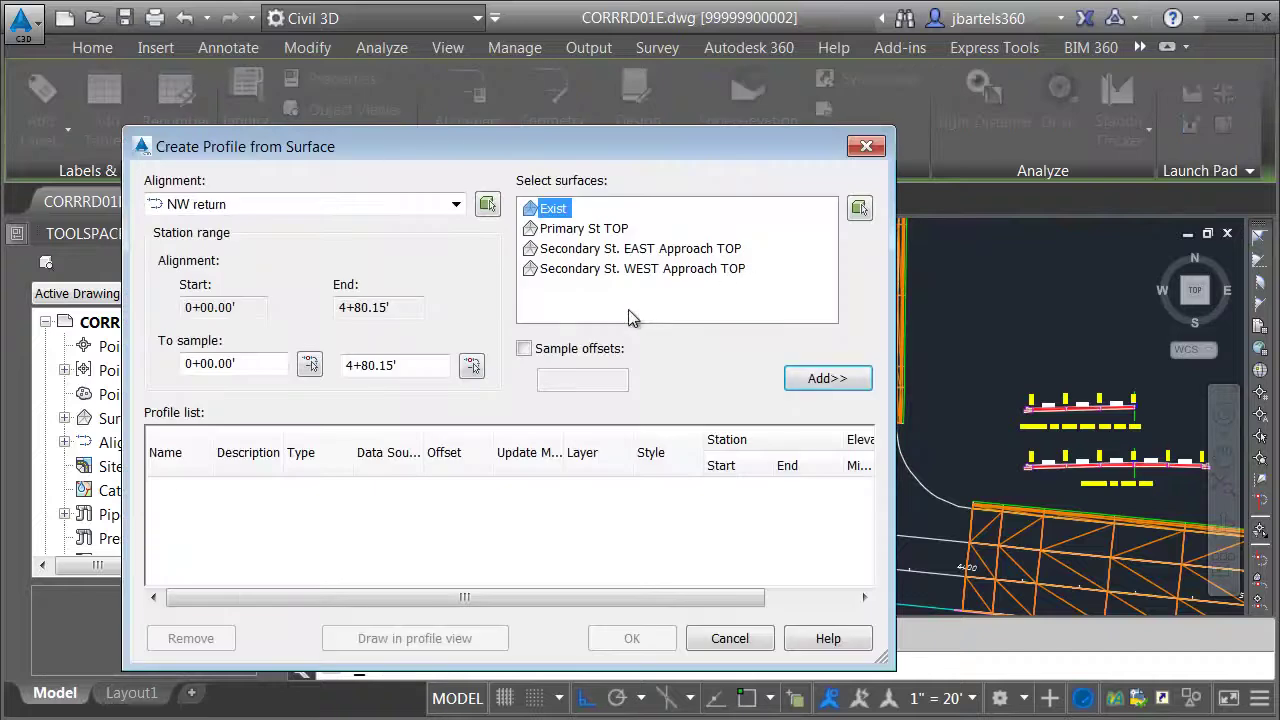
left_click(562, 232)
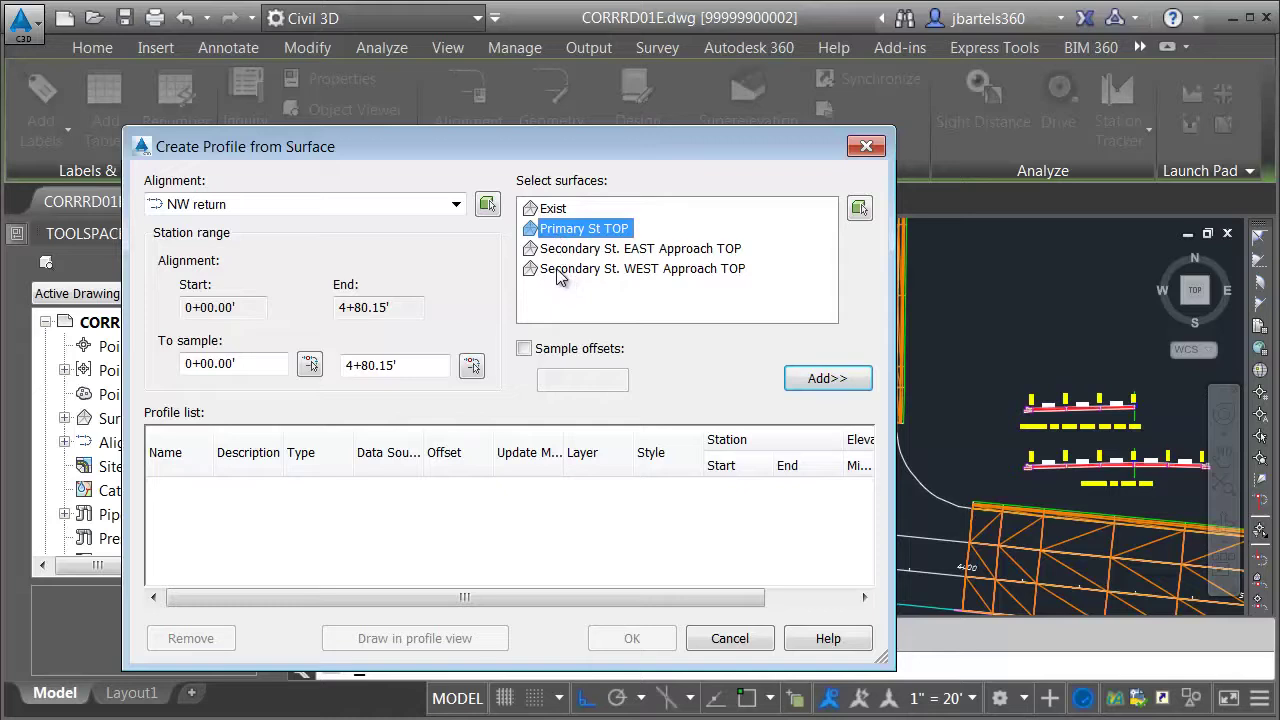
left_click(556, 268, "ctrl")
left_click(812, 380)
- Give both sampled profiles the FDOT Existing Grade style and draw them in a profile view
left_click(195, 490)
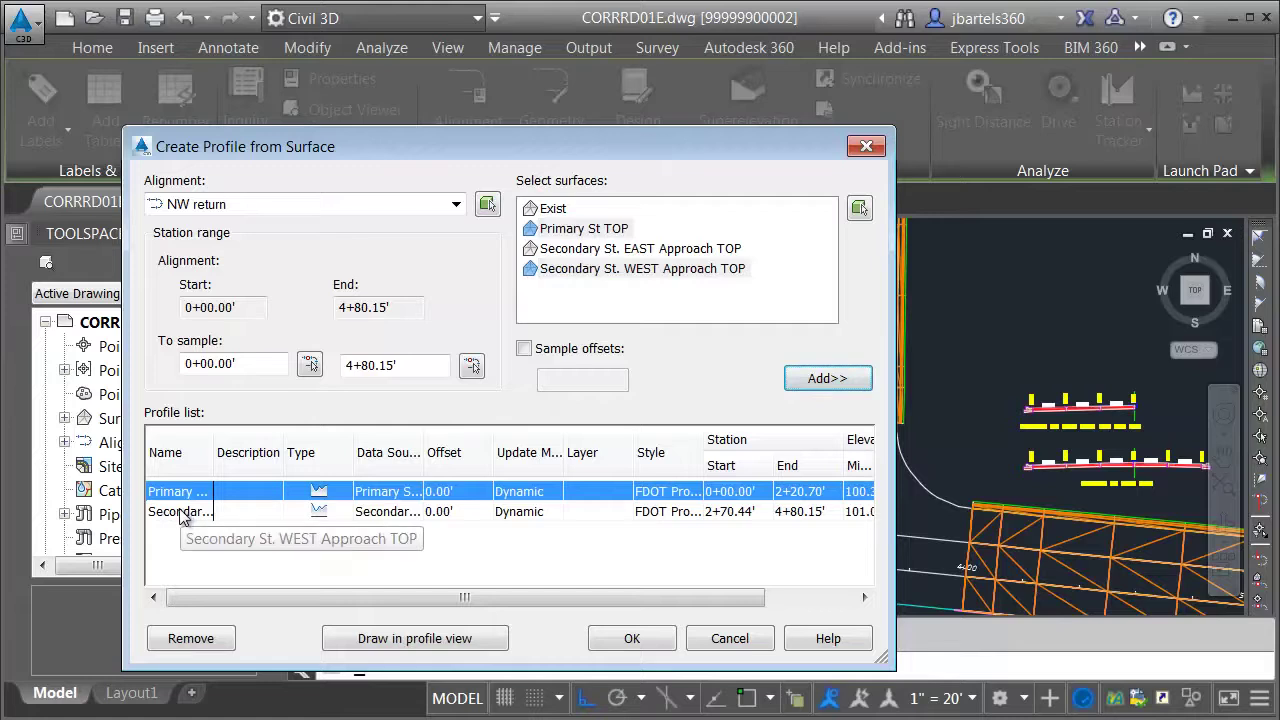
left_click(185, 512, "shift")
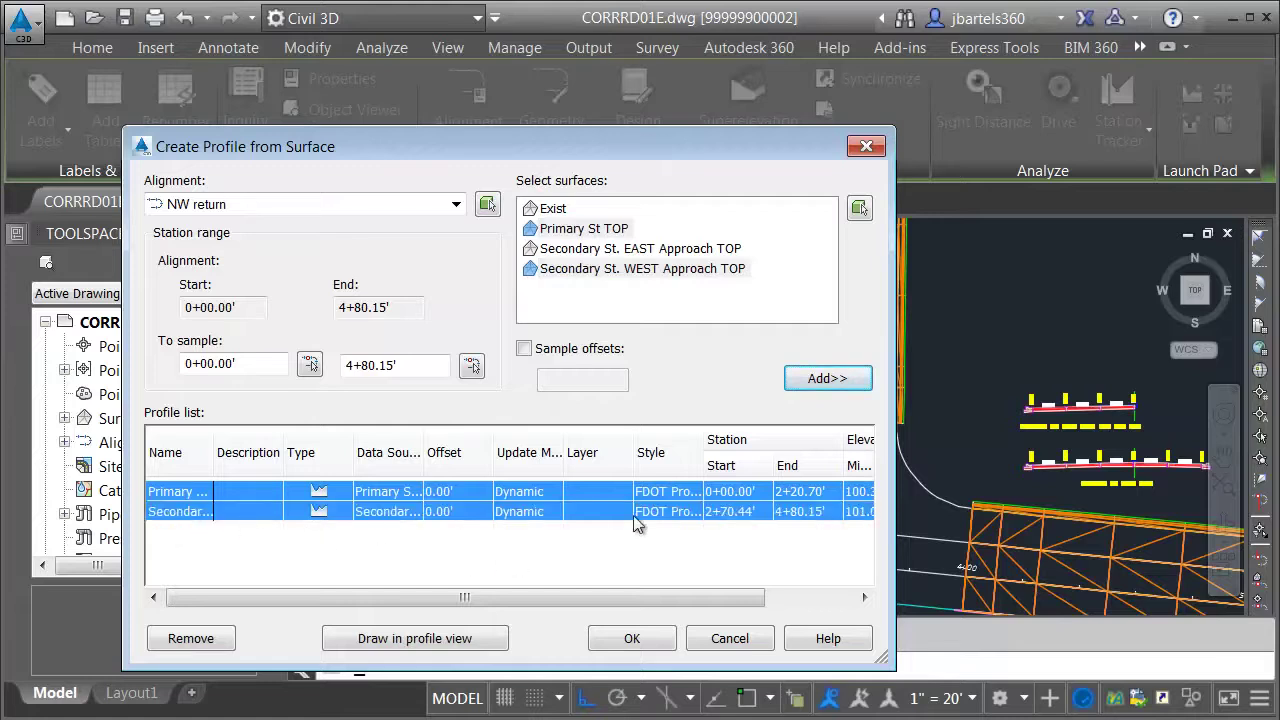
left_click(671, 495)
left_click(550, 166)
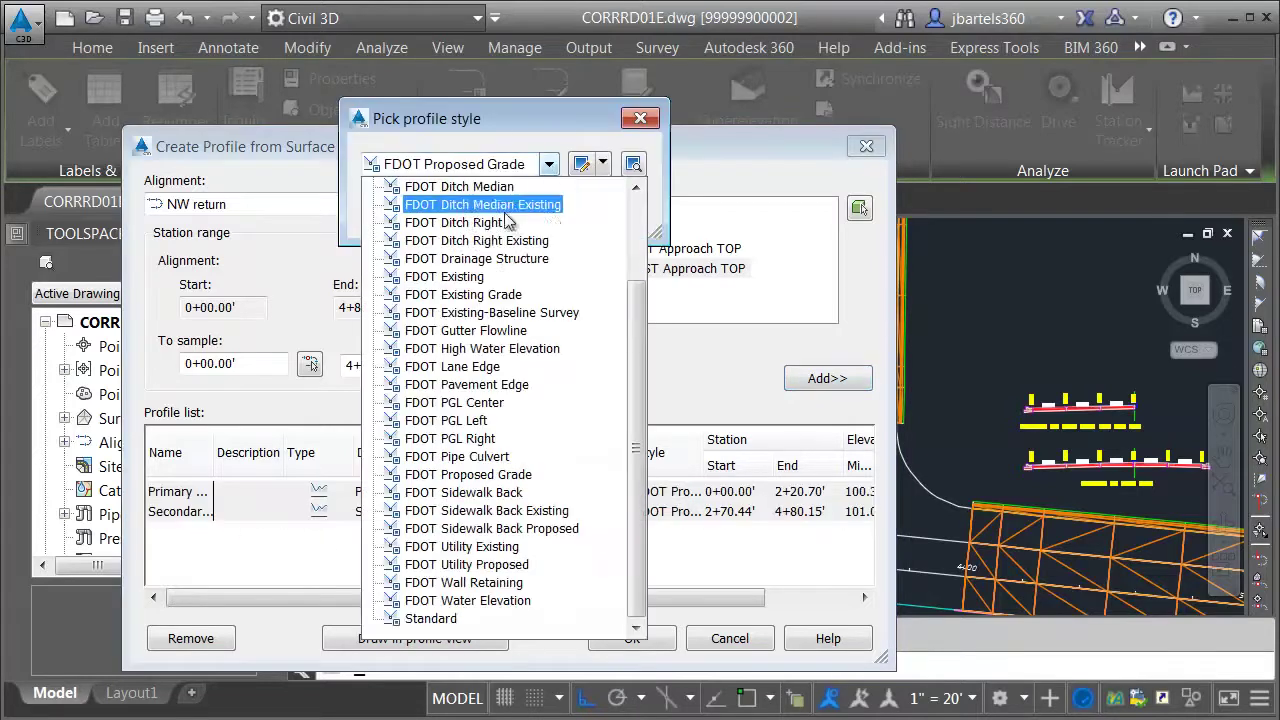
left_click(495, 295)
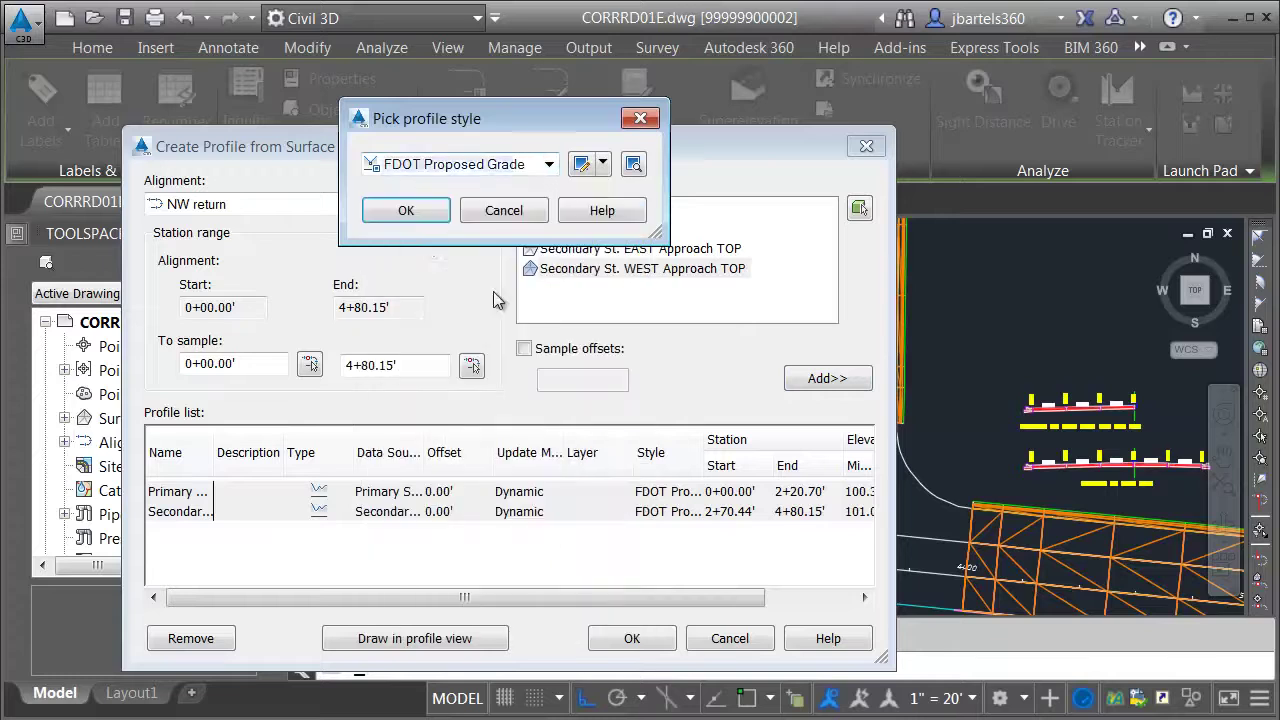
left_click(411, 208)
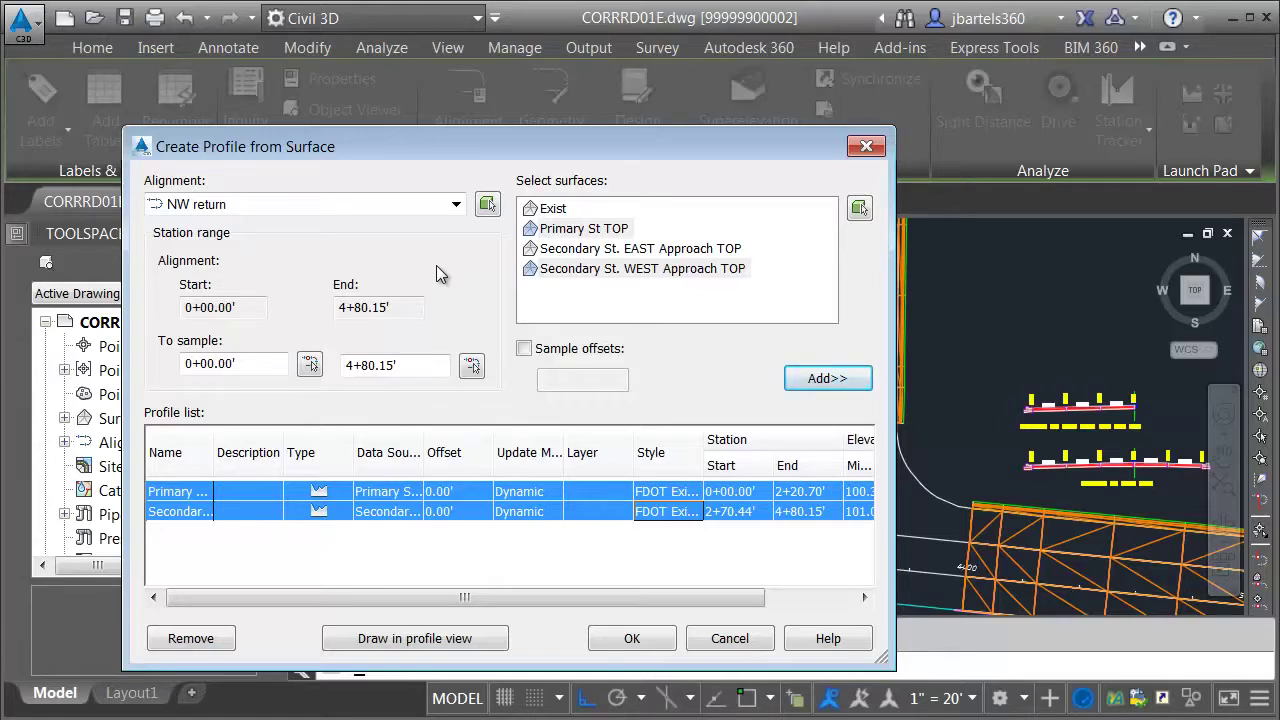
left_click(411, 638)
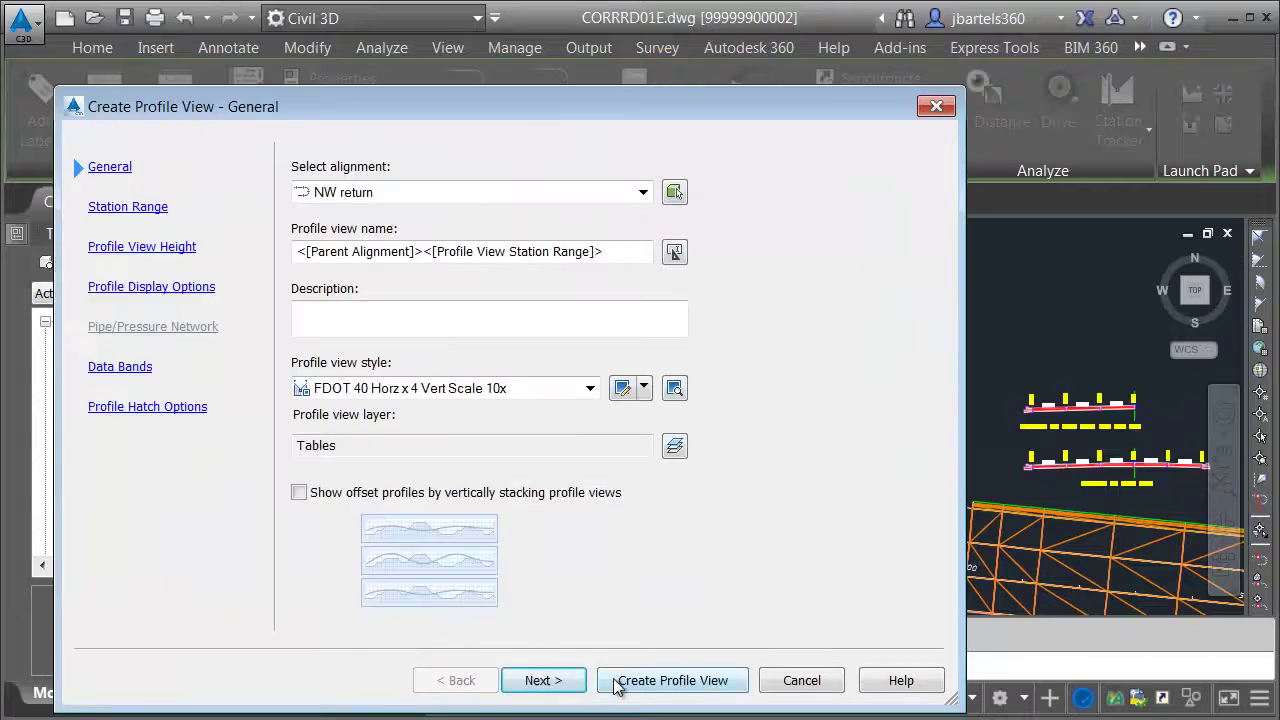
- Place the NW return profile view (0+00.00–4+80.15) left of the intersection and select it
left_click(617, 684)
scroll(585, 500, "down", 5)
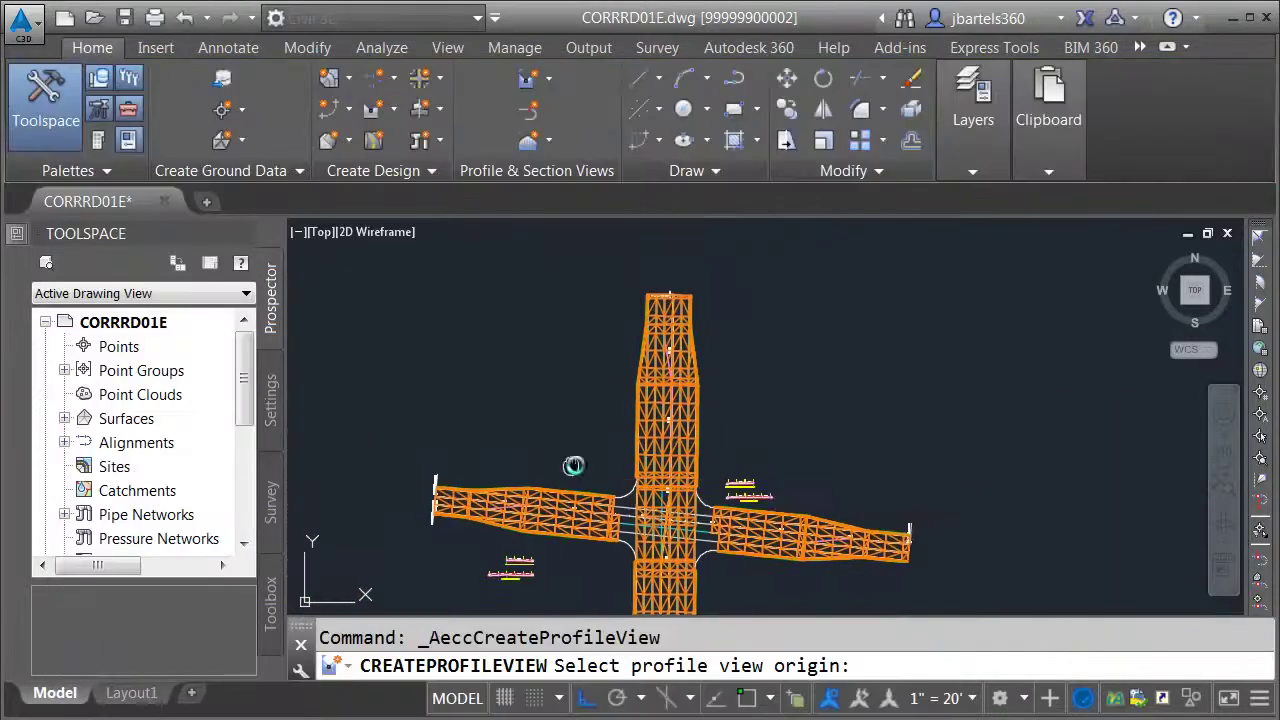
middle_click_drag(573, 466, 857, 466)
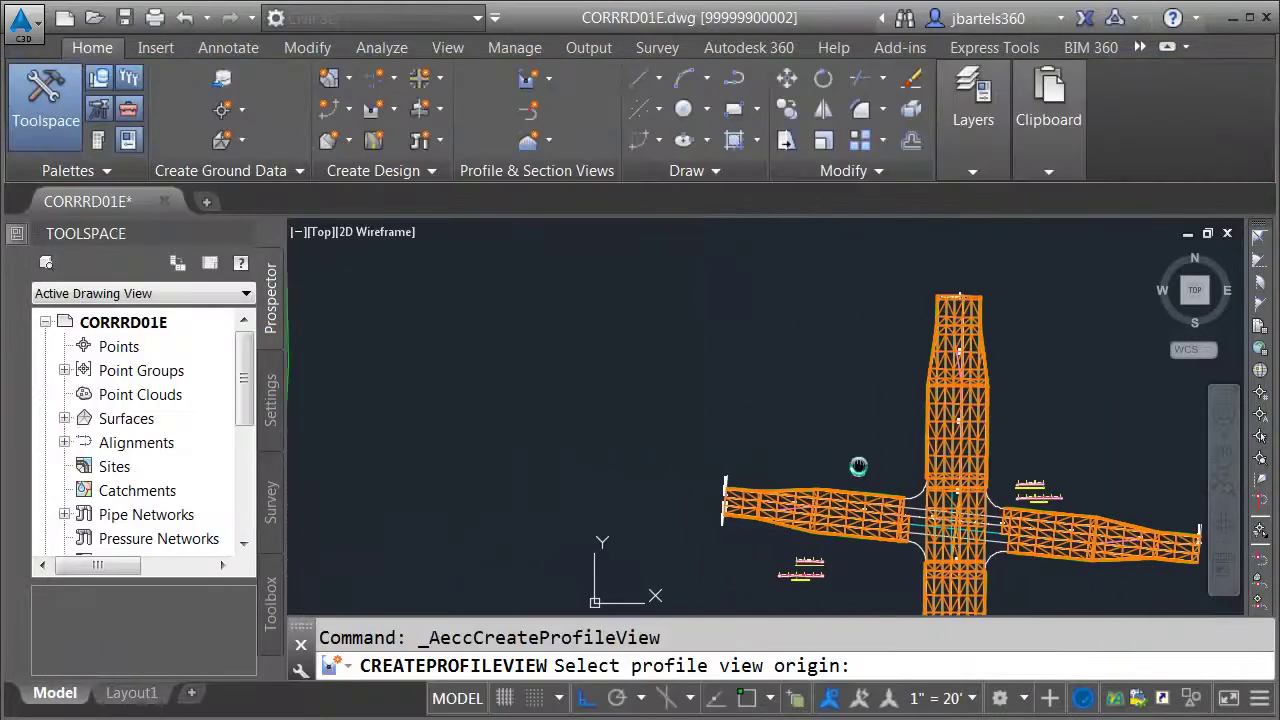
left_click(481, 430)
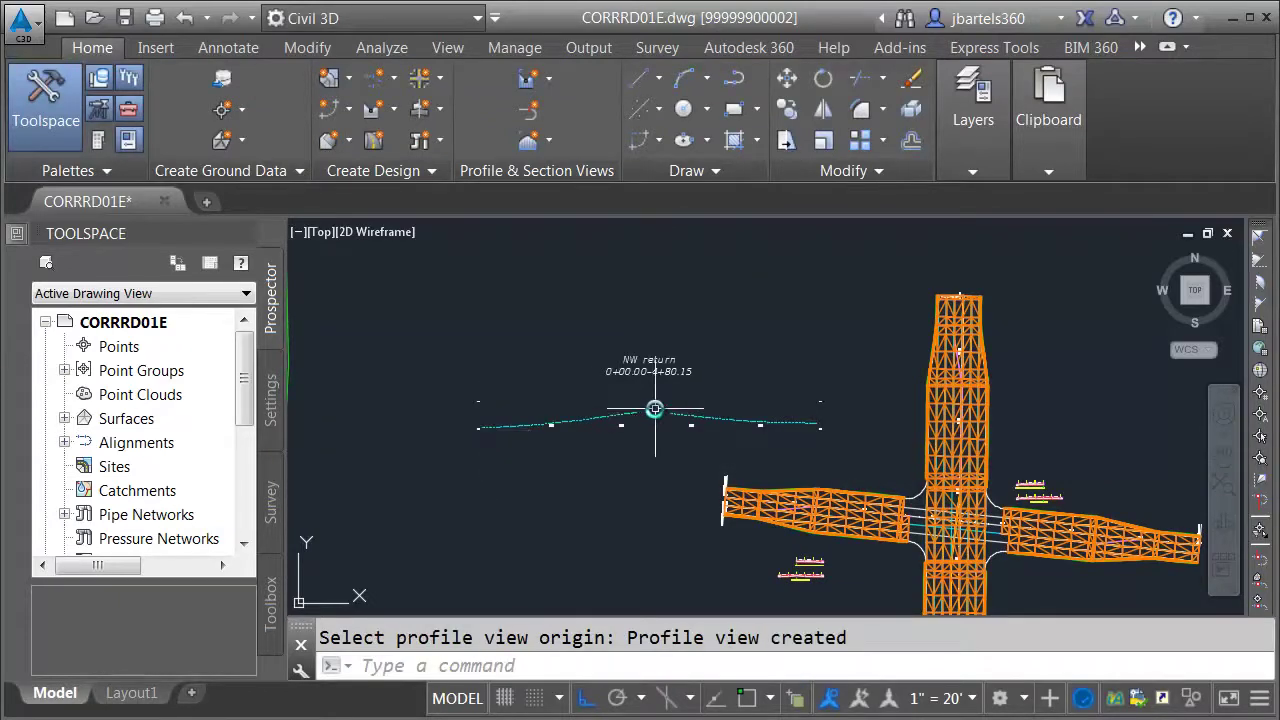
scroll(645, 420, "up", 5)
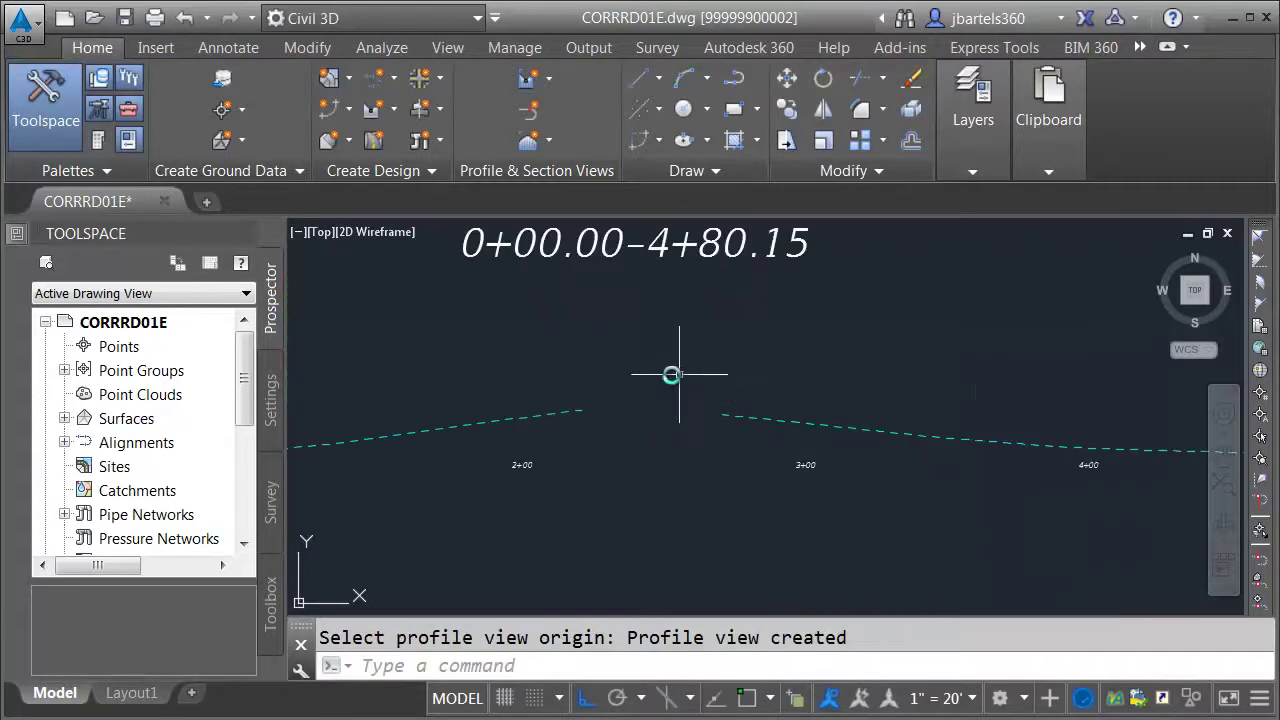
scroll(597, 433, "down", 2)
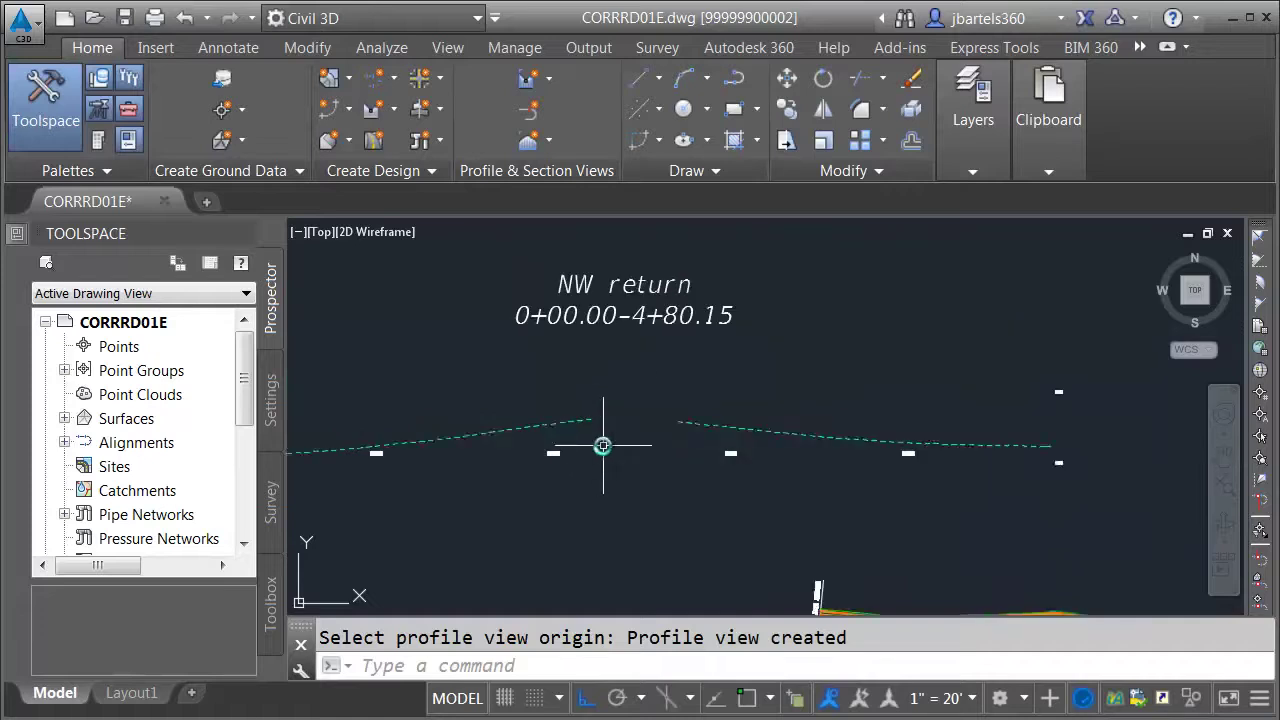
middle_click_drag(603, 446, 754, 466)
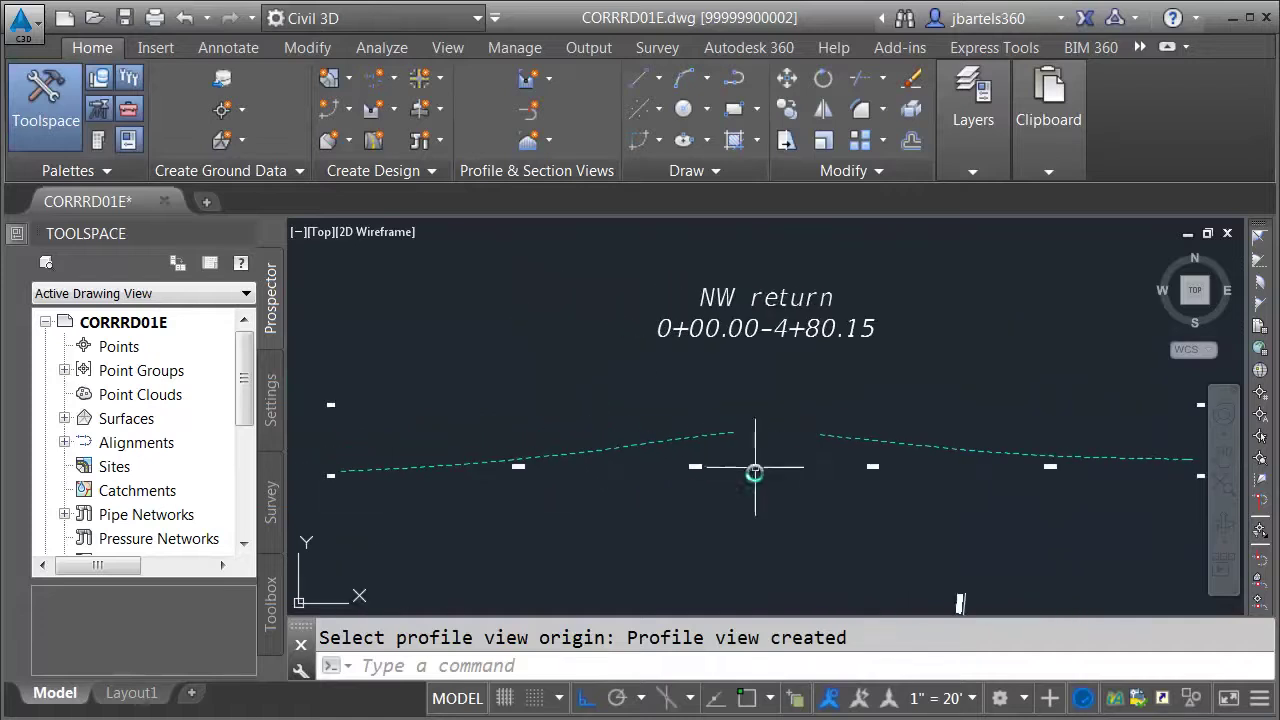
left_click(331, 404)
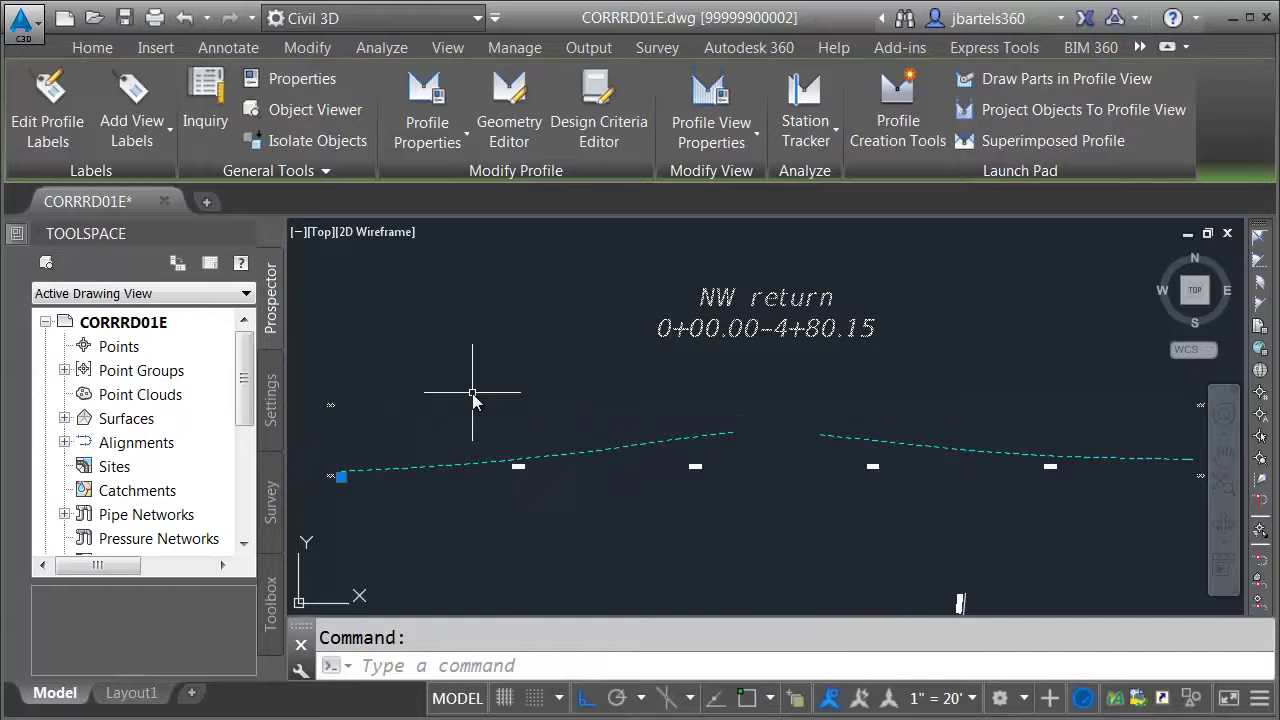
- Create layout profile NW return-FG via the <[Alignment Name]>-FG template with FDOT Design 10 VExagg Above labels
left_click(897, 100)
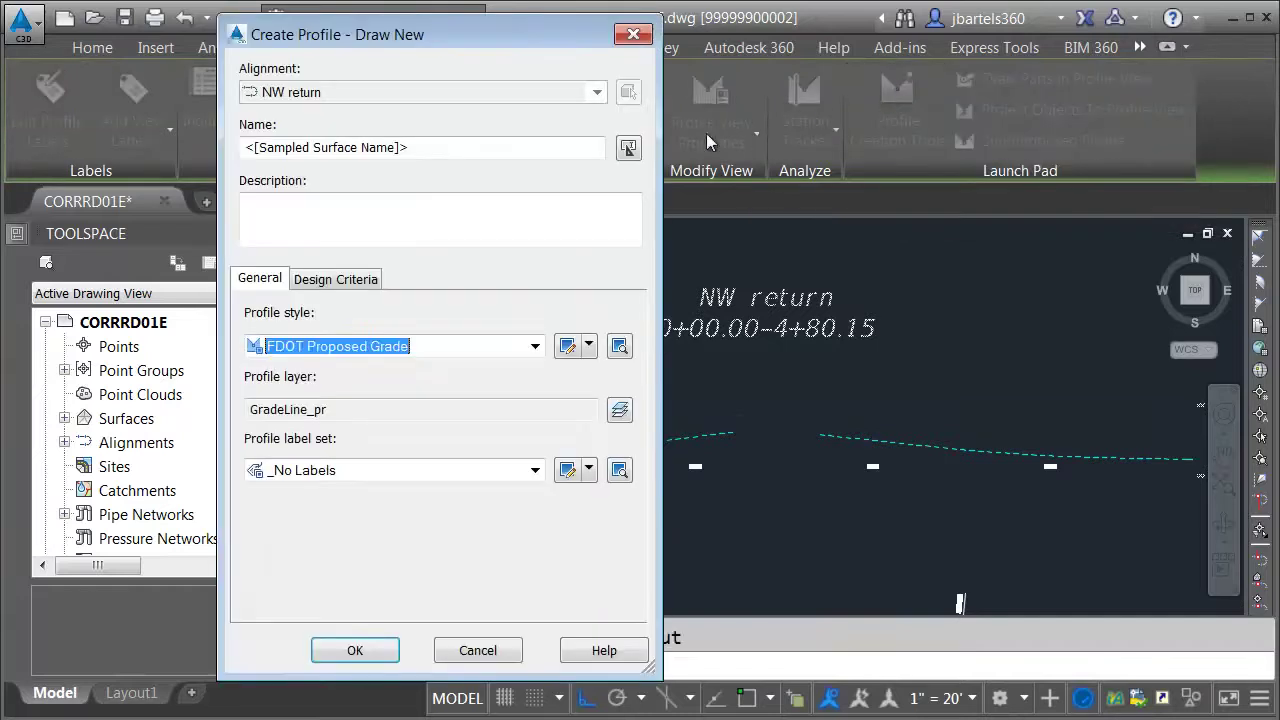
left_click(628, 147)
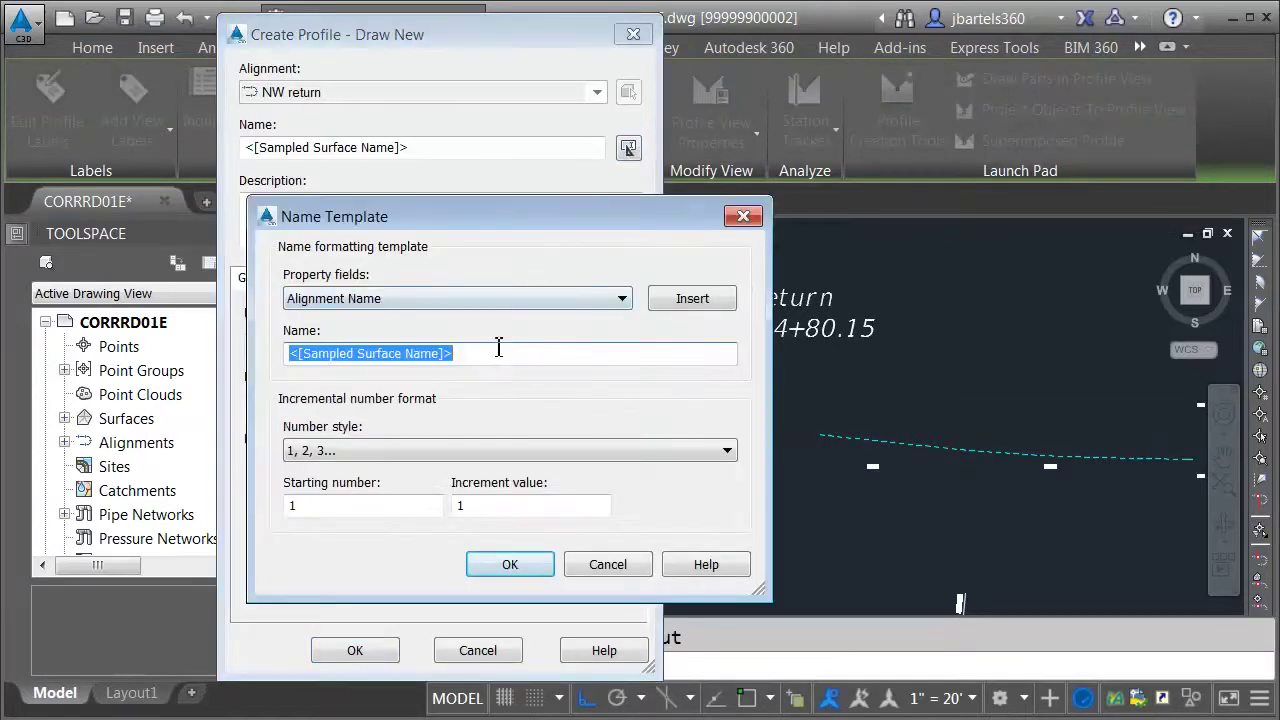
left_click(676, 300)
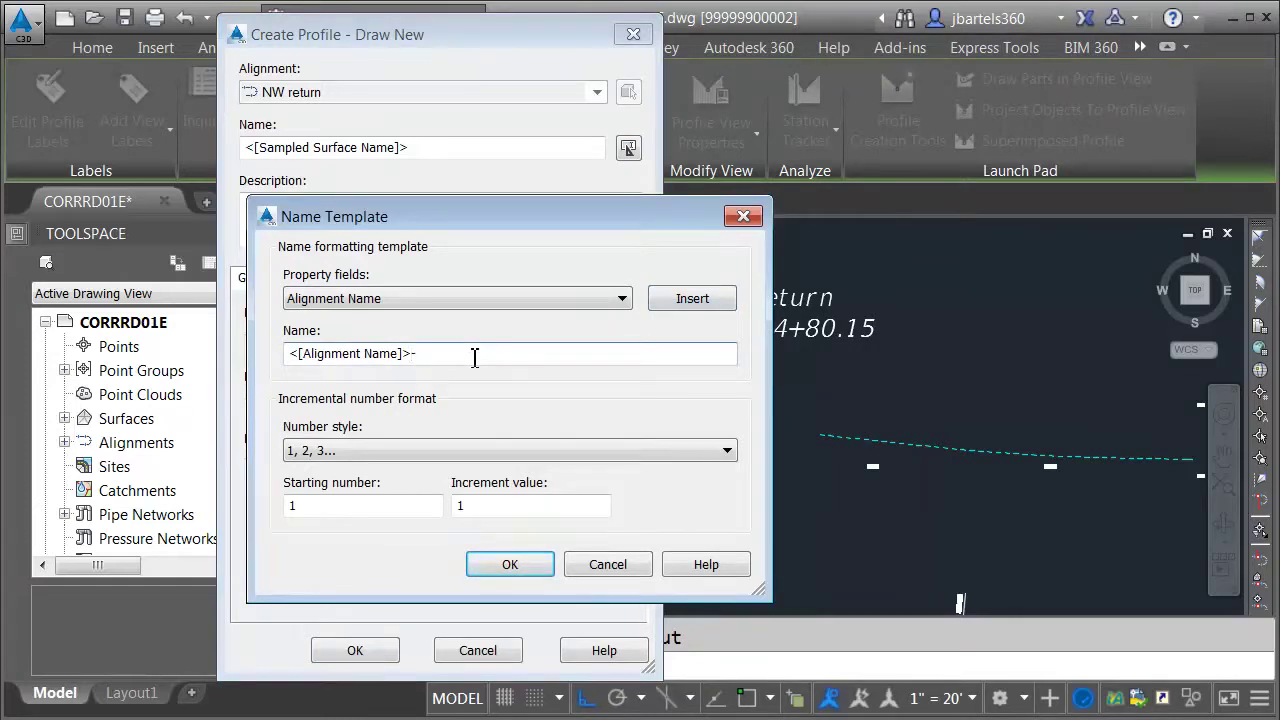
left_click(510, 565)
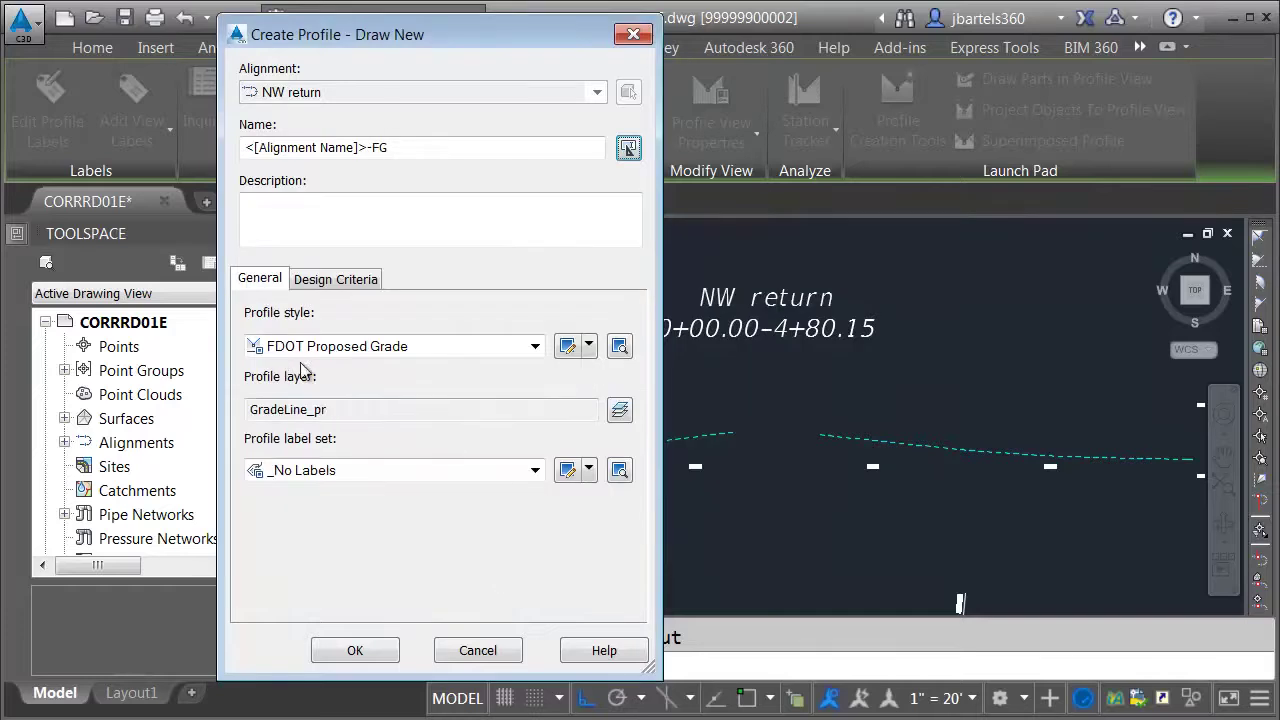
left_click(346, 470)
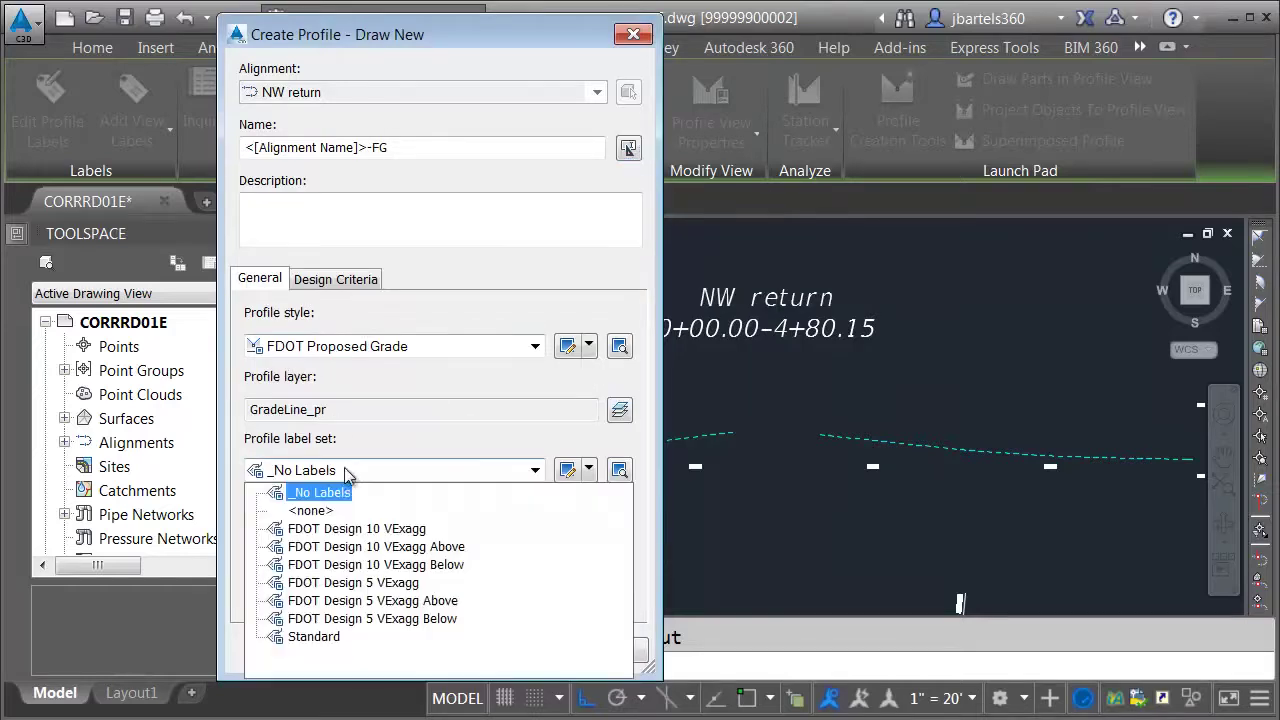
left_click(365, 550)
left_click(361, 647)
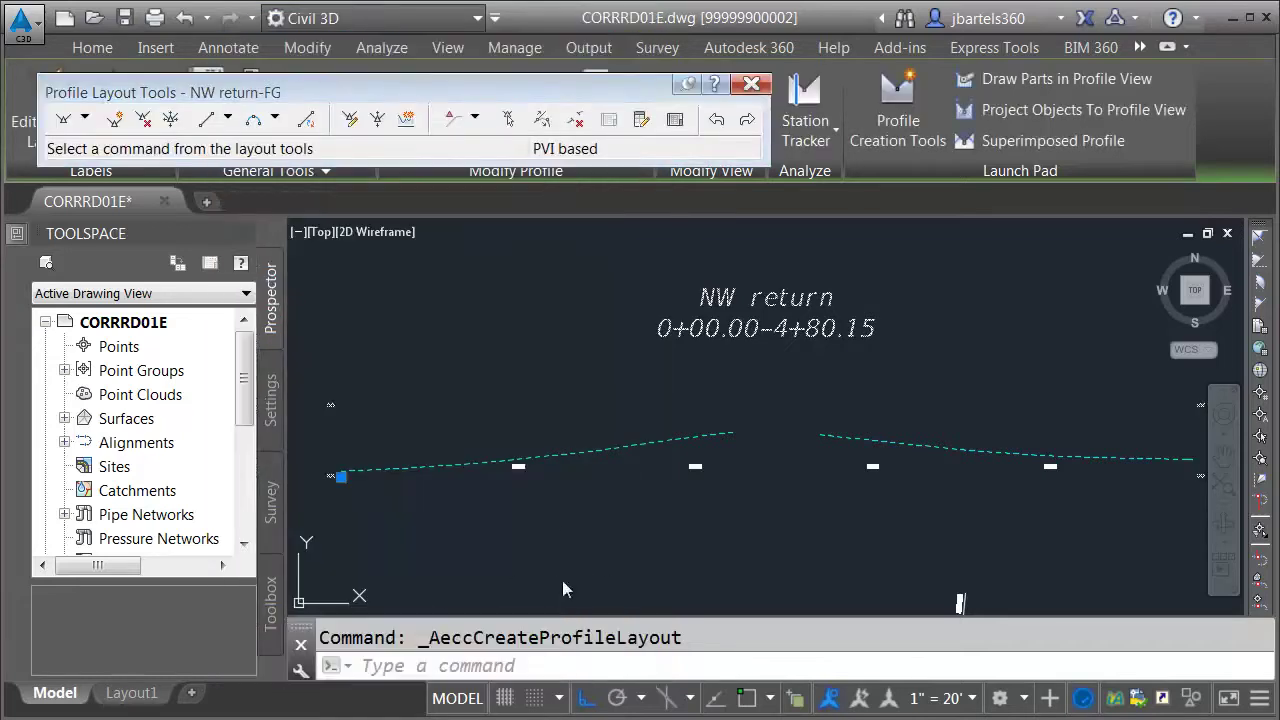
- Draw a −0.32% tangent snapped between profile endpoints at stations 2+20.70 and 2+70.44
left_click(63, 120)
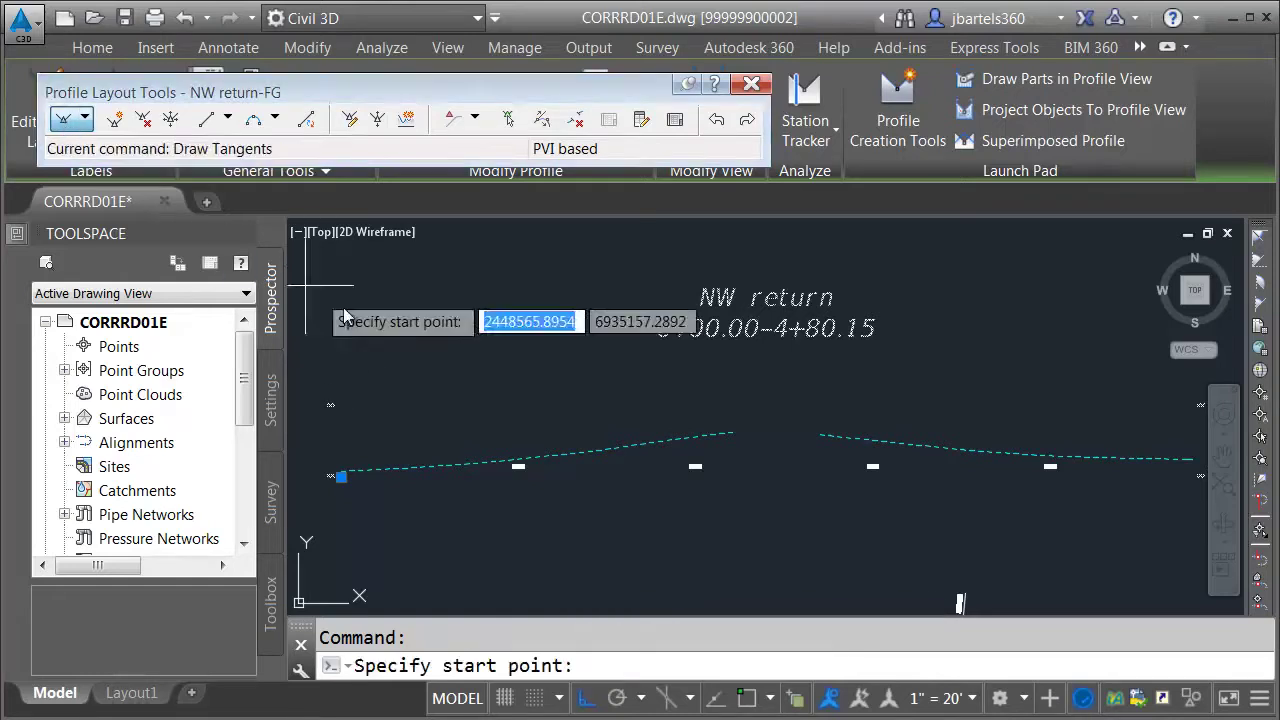
scroll(763, 441, "up", 4)
scroll(763, 441, "up", 2)
right_click(718, 420, "shift")
left_click(760, 536)
left_click(645, 418)
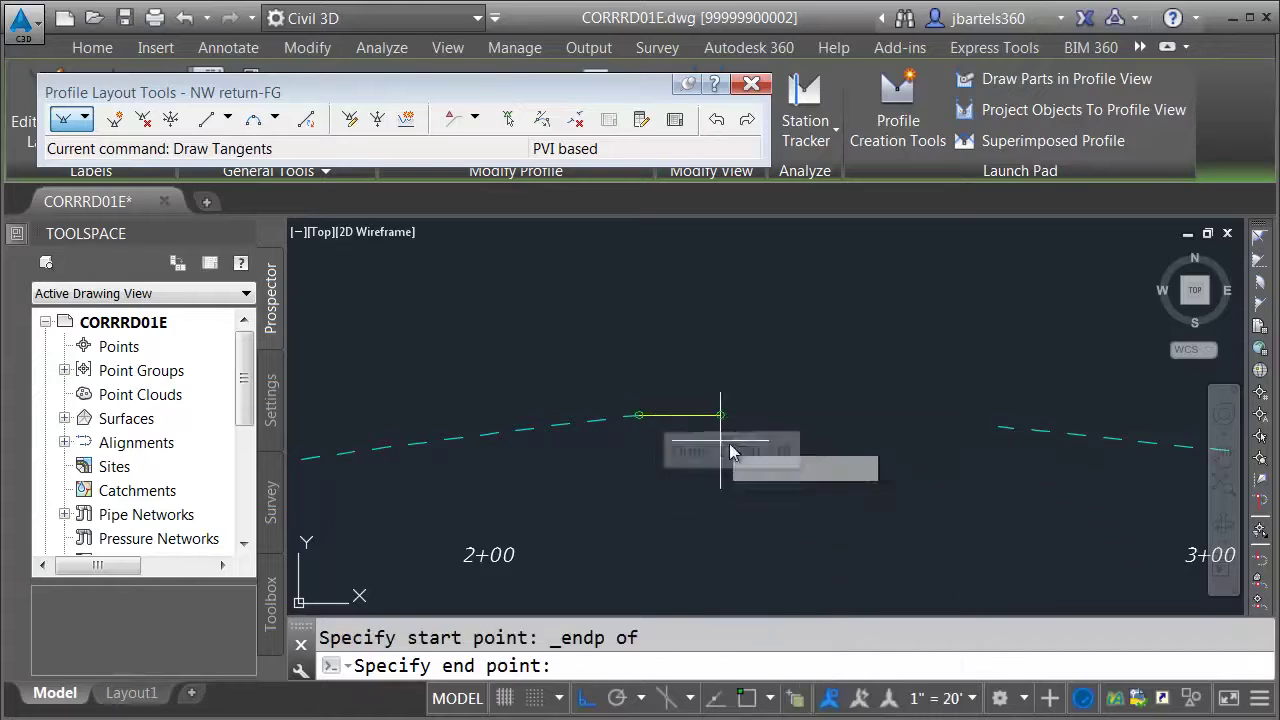
left_click(584, 697)
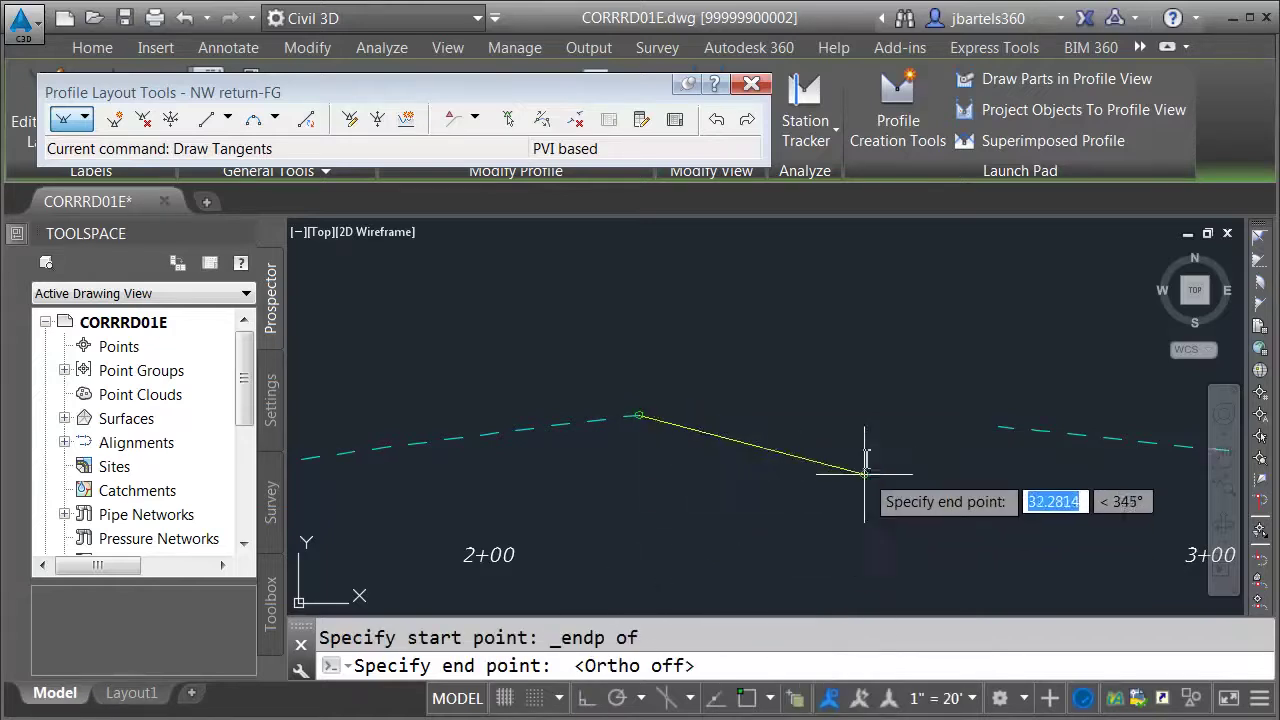
right_click(864, 438, "shift")
left_click(930, 67)
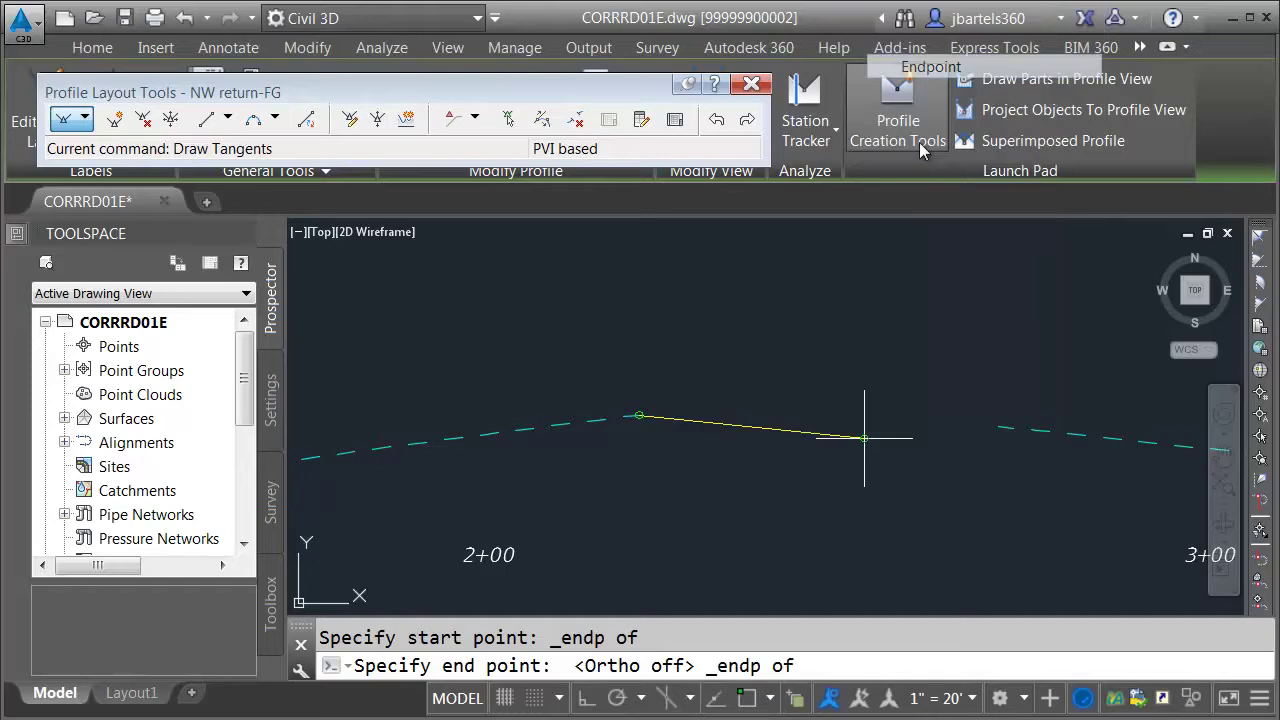
left_click(995, 428)
- End the tangent command and close the Profile Layout Tools
key("Return")
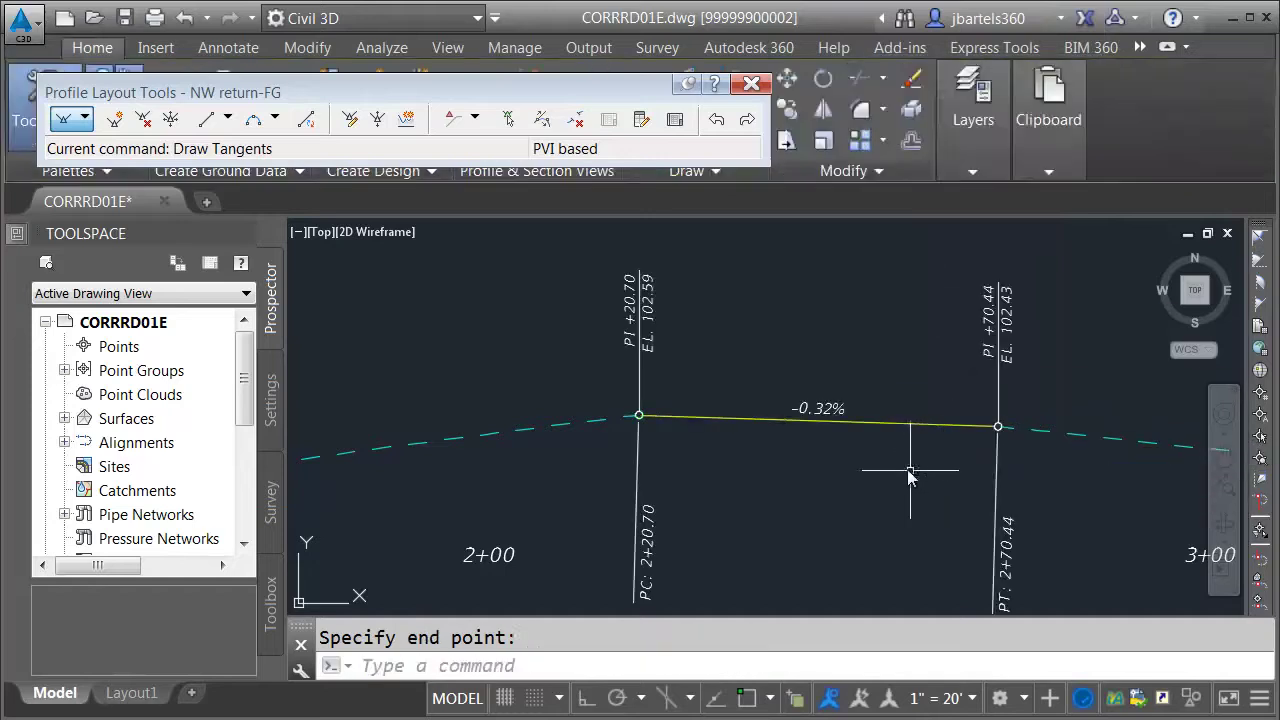
left_click(751, 83)
scroll(737, 314, "down", 5)
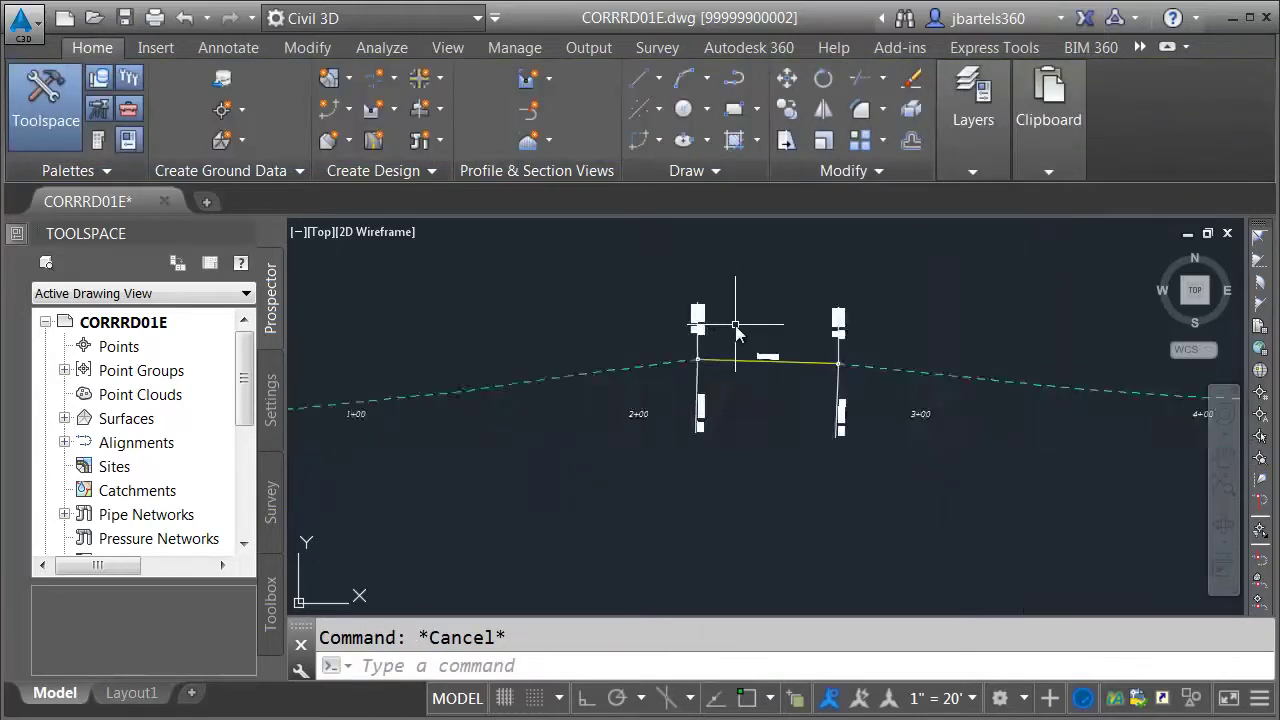
- Select NE return and sample Primary St TOP and Secondary St. EAST Approach TOP profiles
middle_click_drag(865, 337, 677, 434)
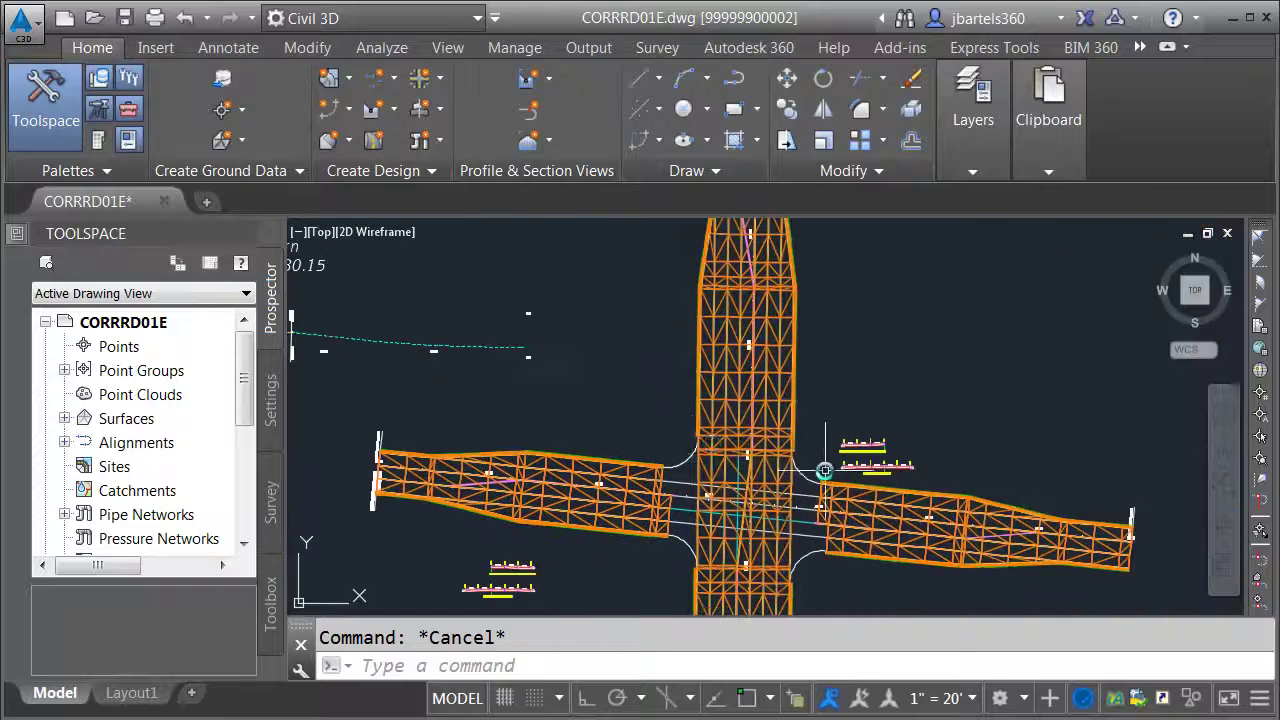
scroll(817, 464, "up", 3)
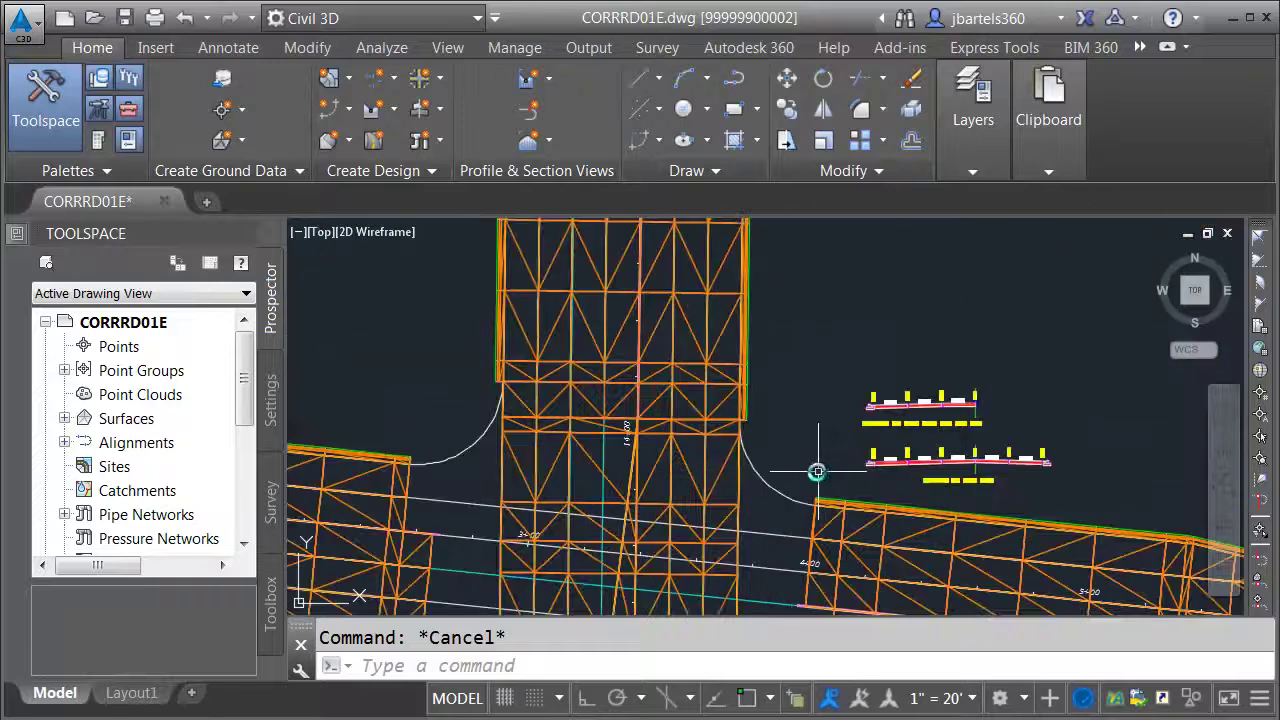
left_click(757, 472)
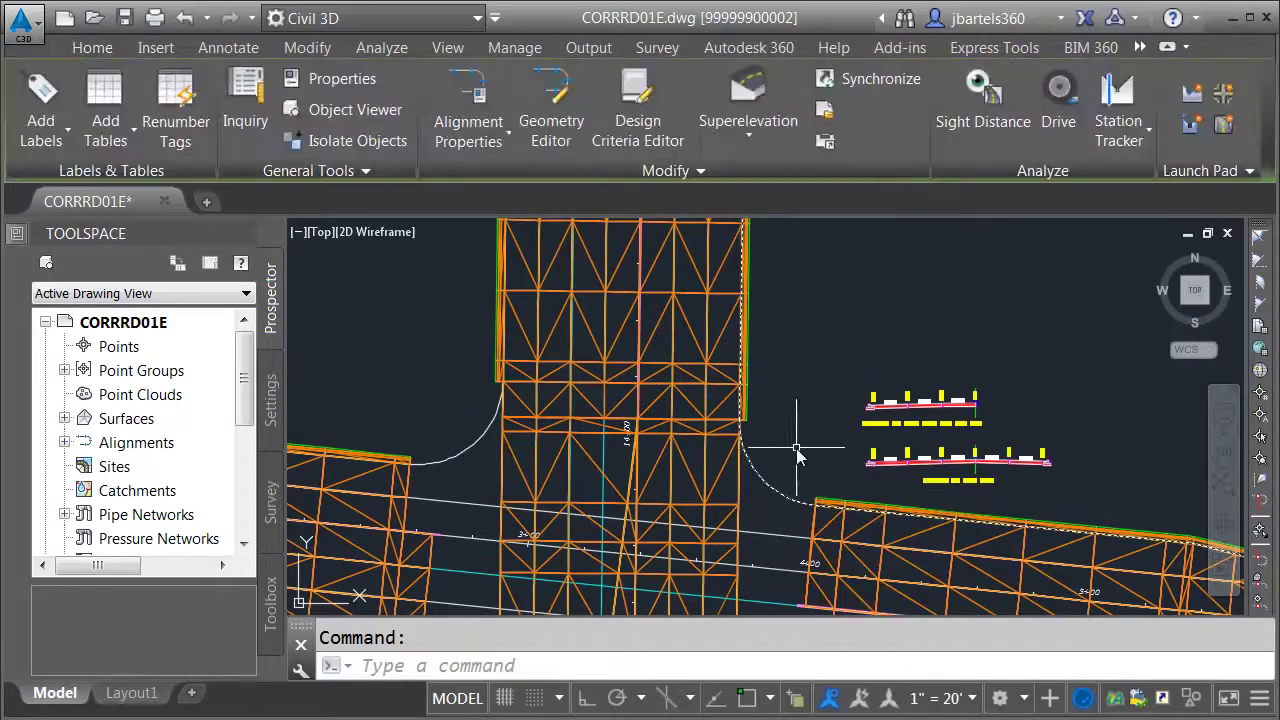
left_click(1191, 93)
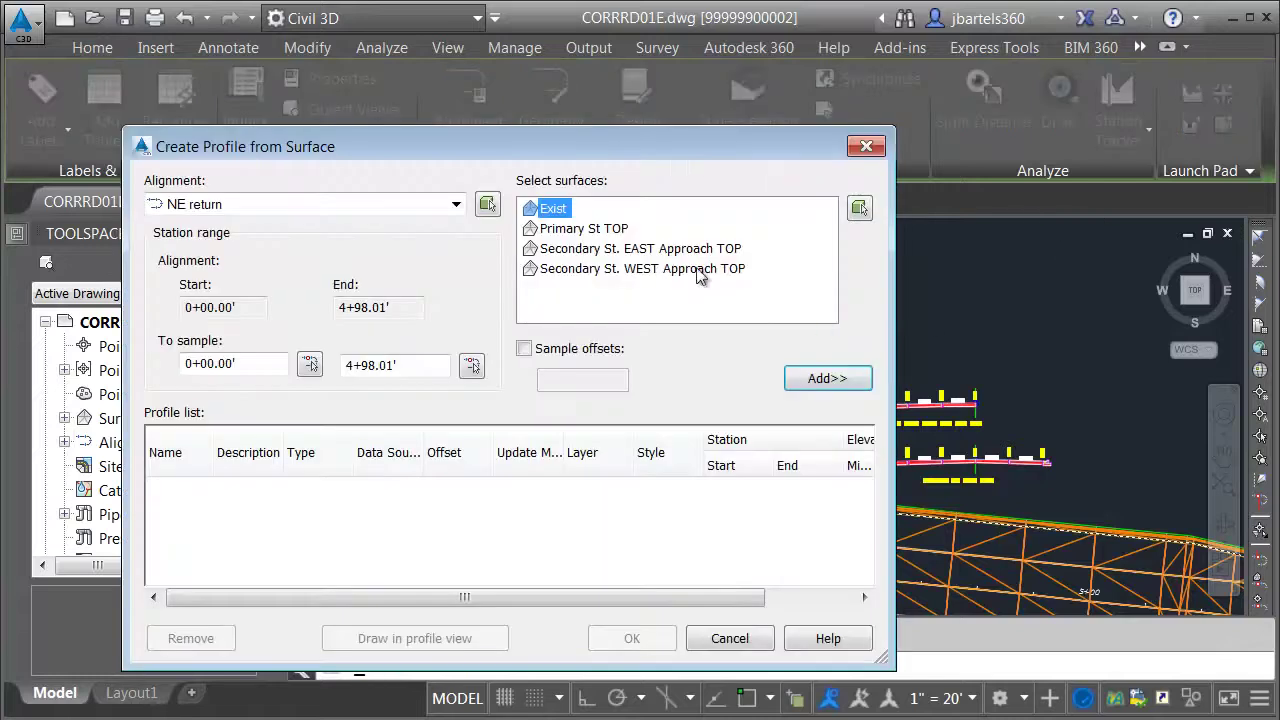
left_click(603, 234)
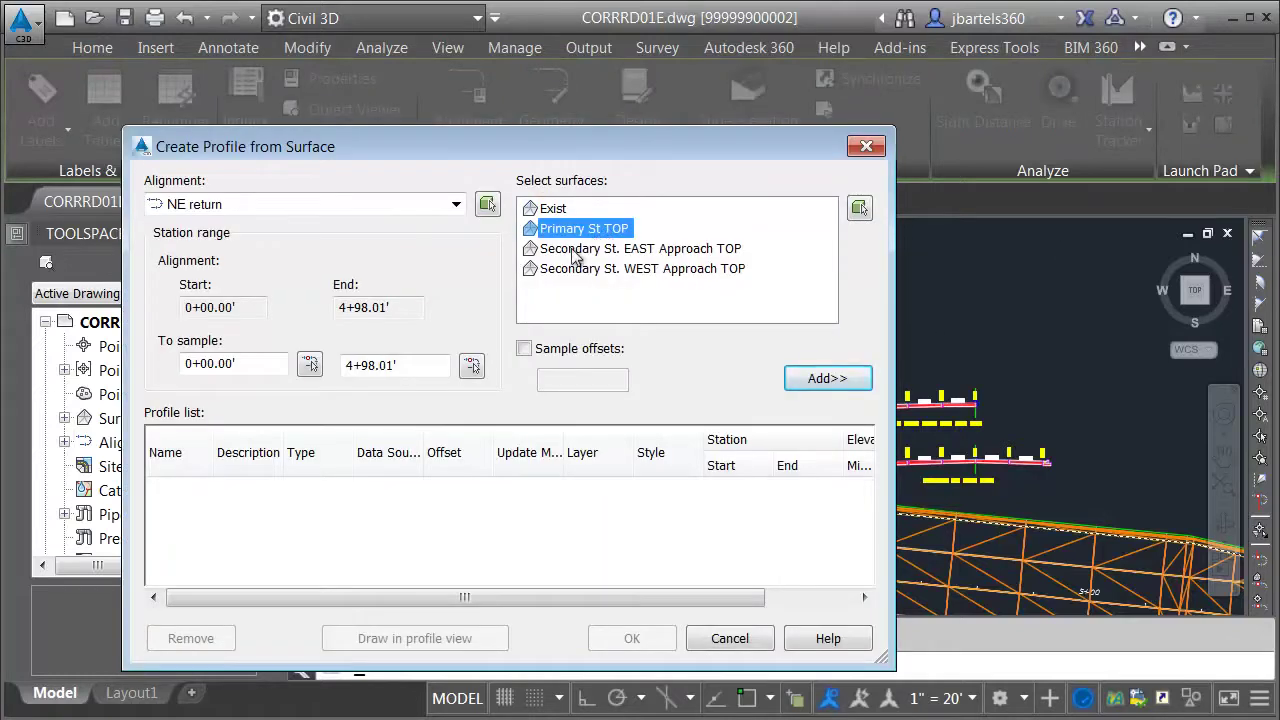
left_click(568, 250, "ctrl")
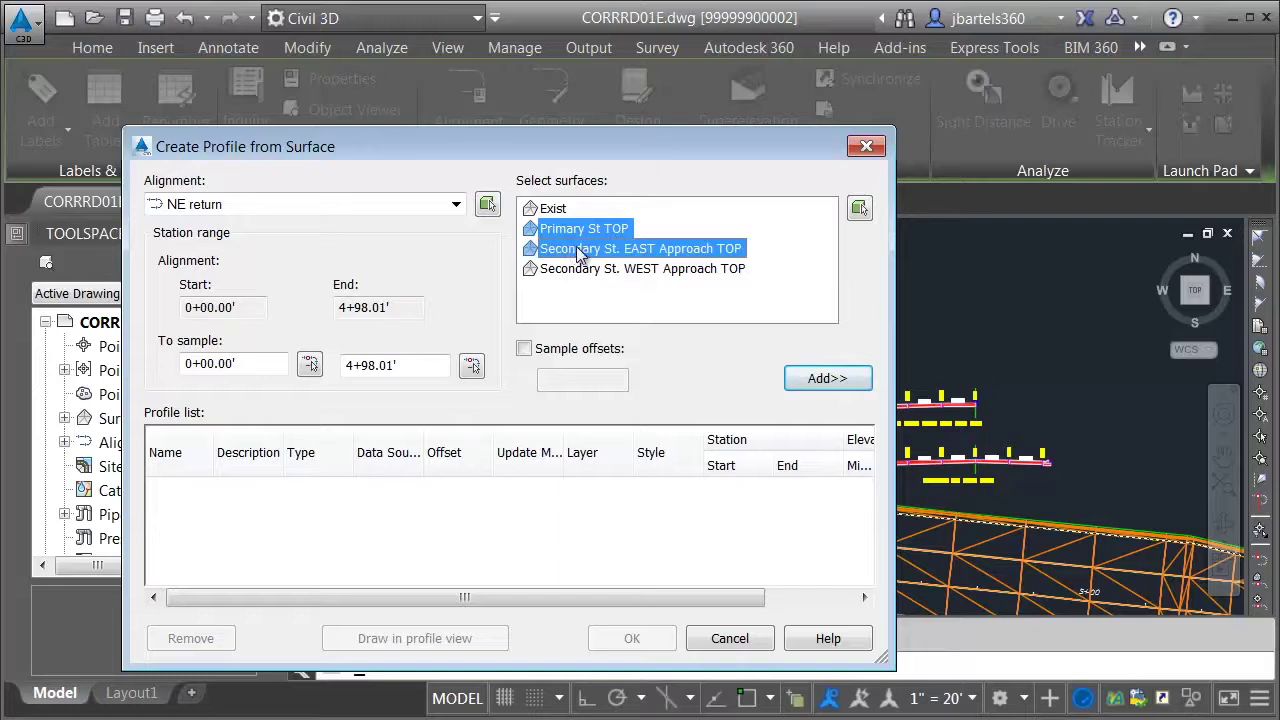
left_click(800, 378)
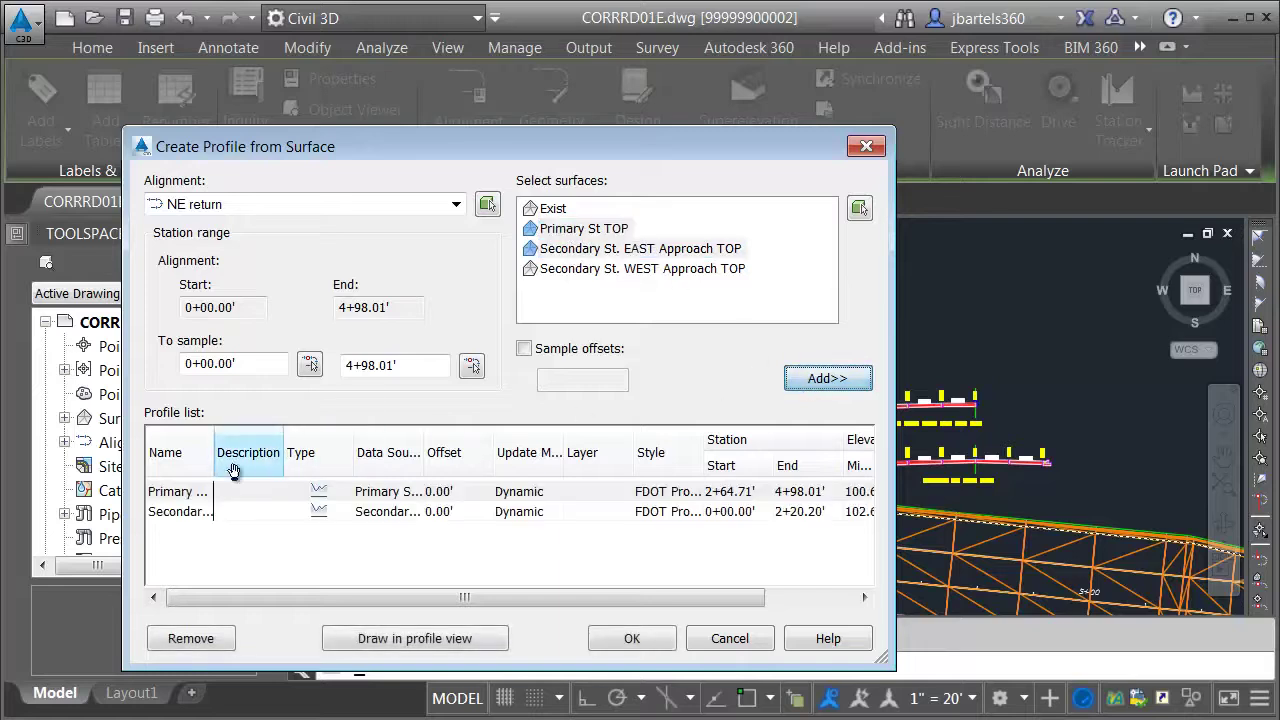
- Style both NE return profiles as FDOT Existing Grade and draw them in a profile view
left_click(188, 496)
left_click(254, 518, "shift")
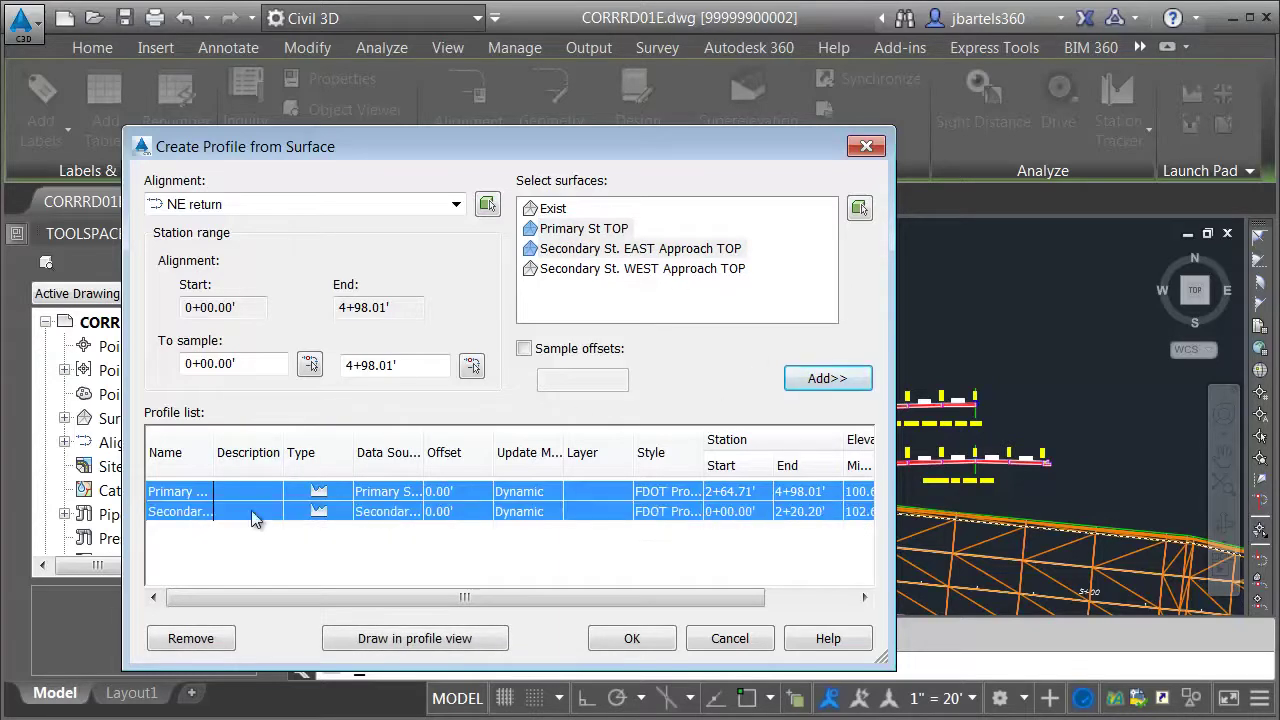
left_click(665, 500)
left_click(548, 164)
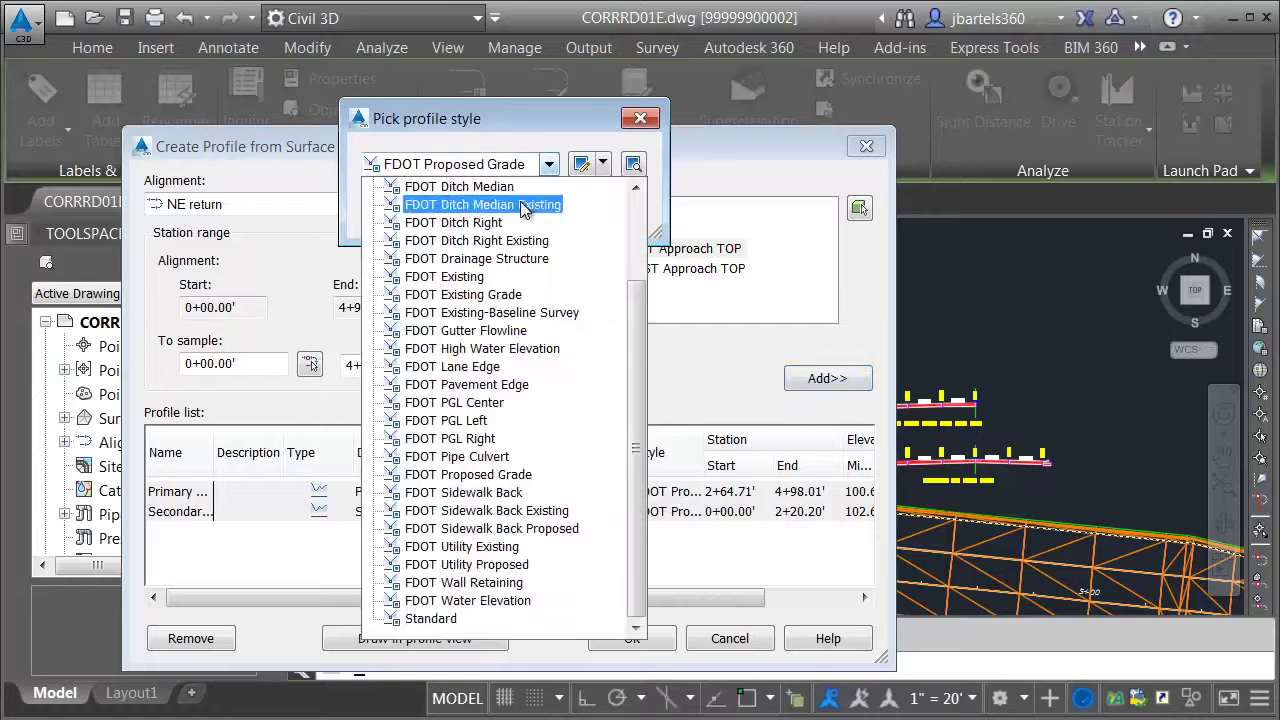
left_click(490, 302)
left_click(428, 216)
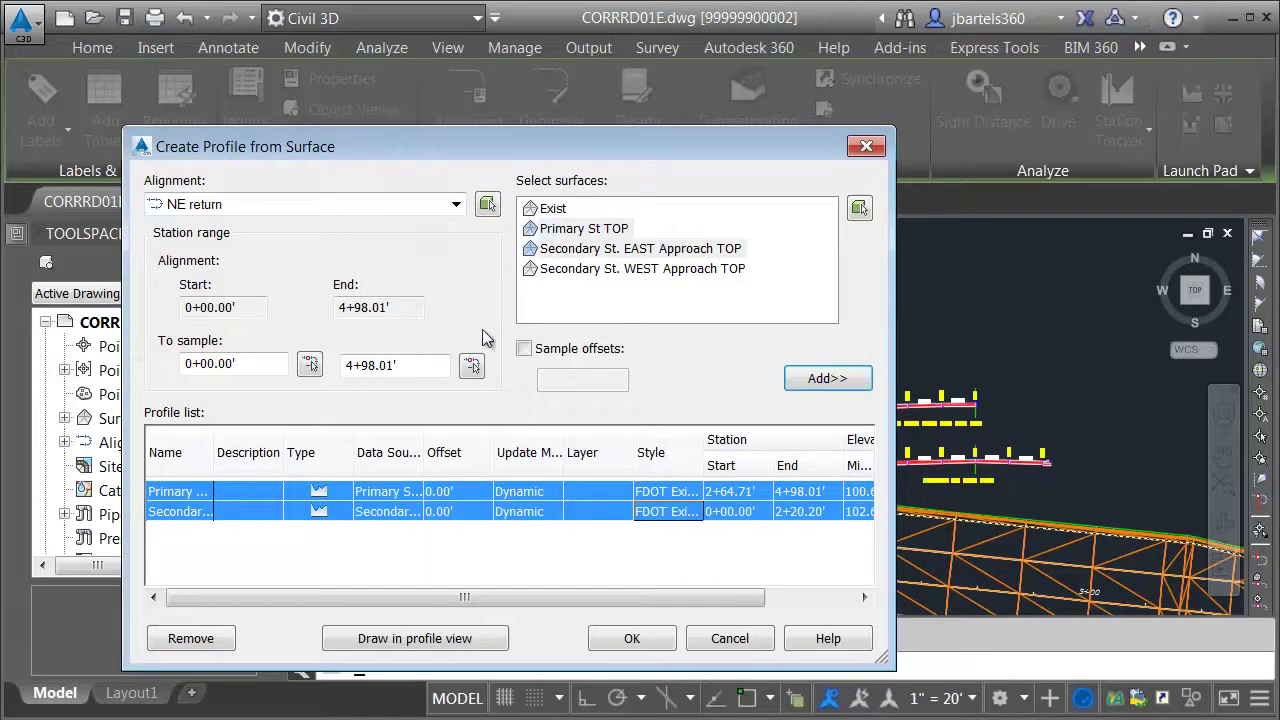
left_click(400, 638)
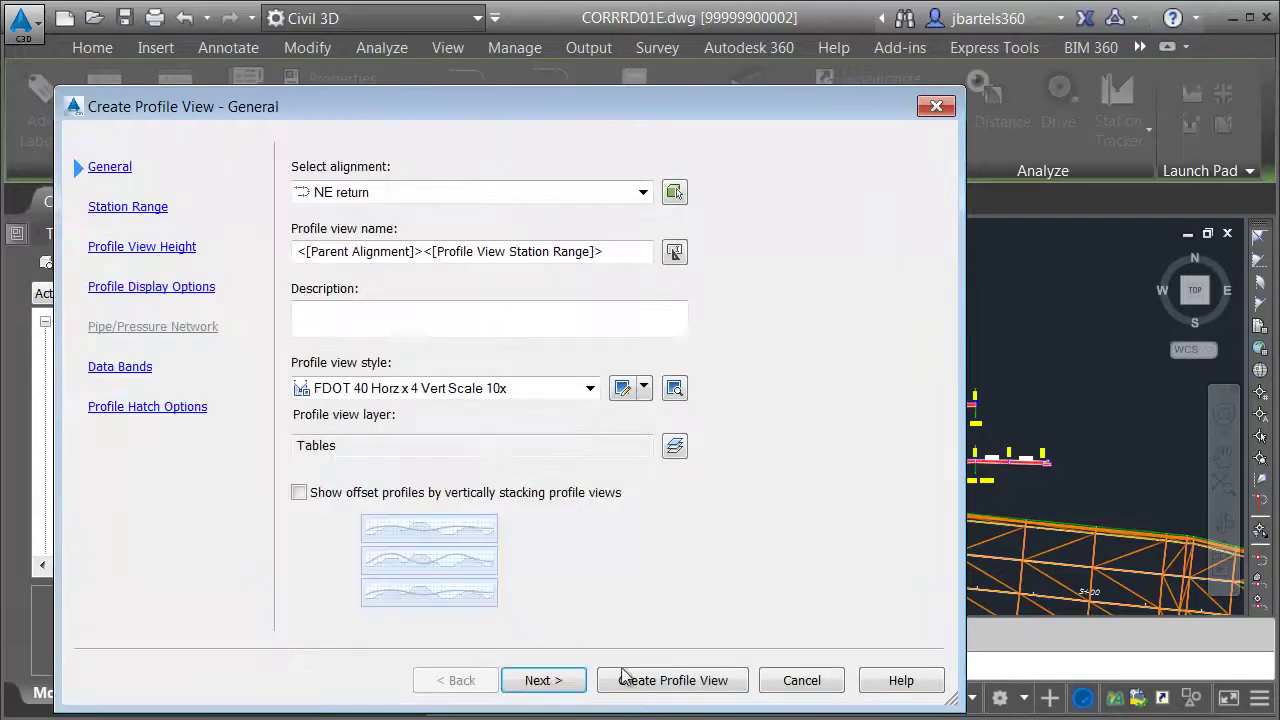
- Place the NE return profile view (0+00.00–4+98.01) right of the intersection and select it
left_click(622, 680)
scroll(665, 520, "down", 3)
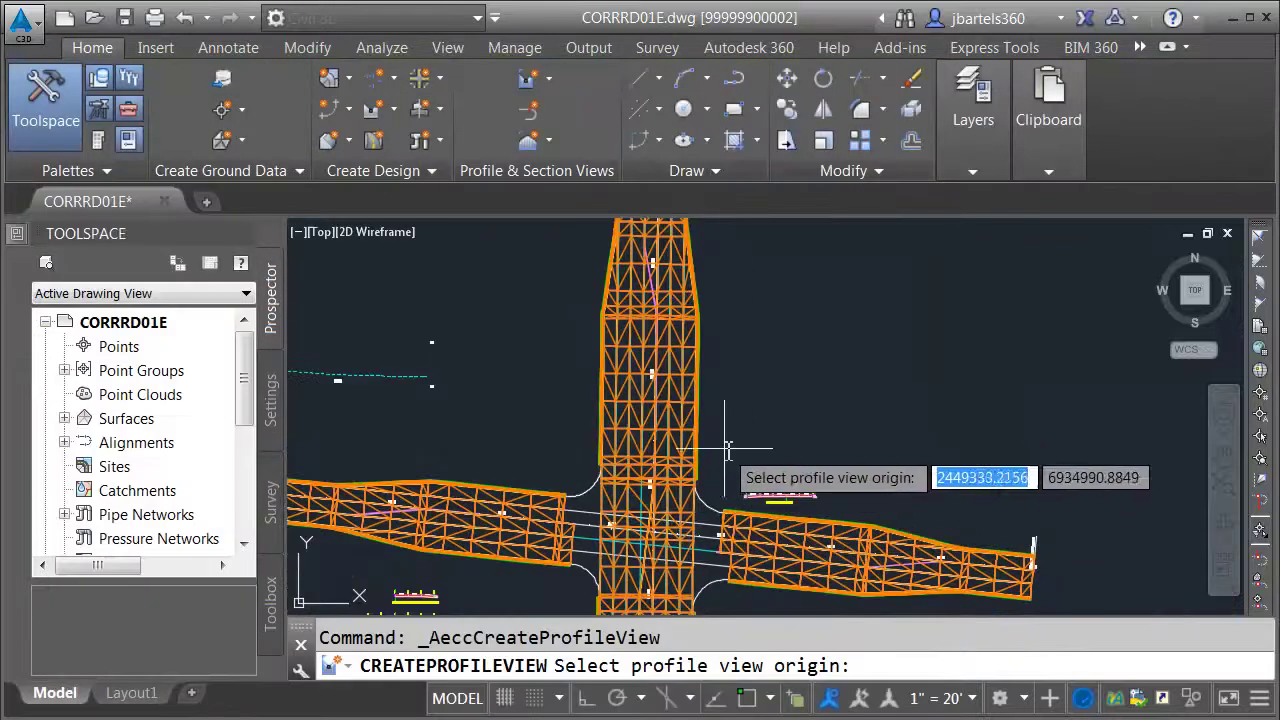
left_click(758, 423)
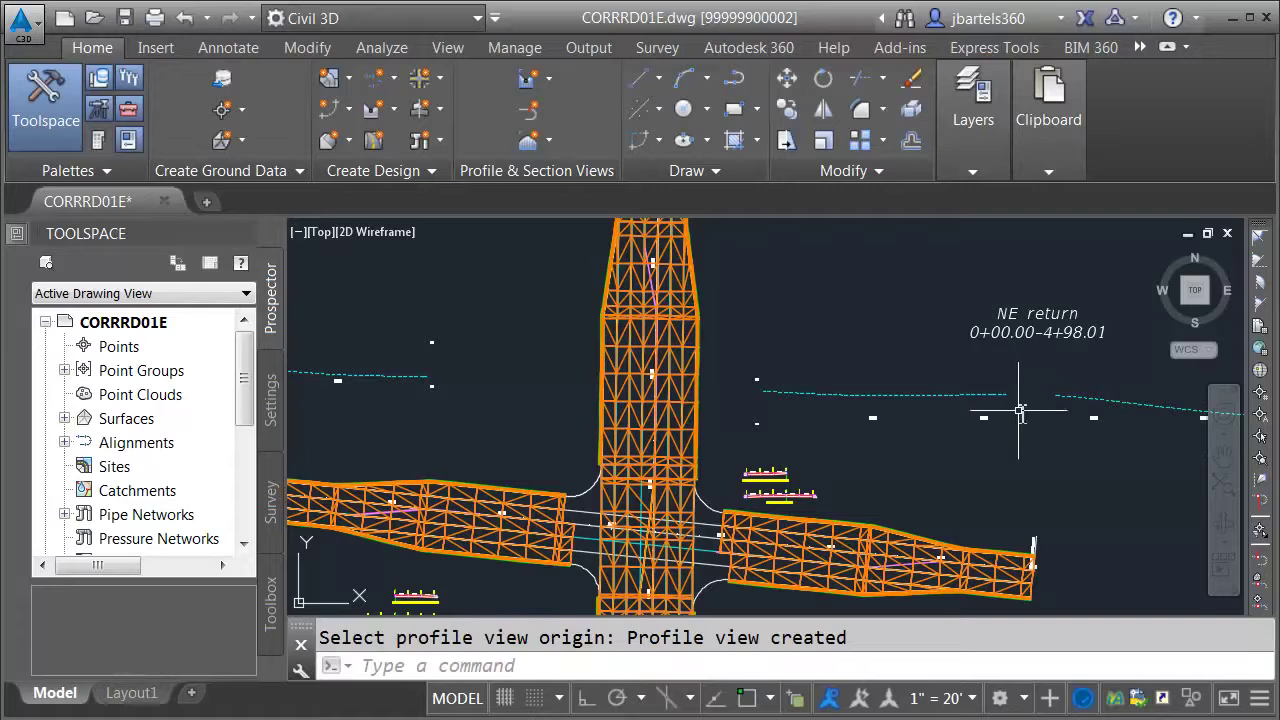
left_click(757, 368)
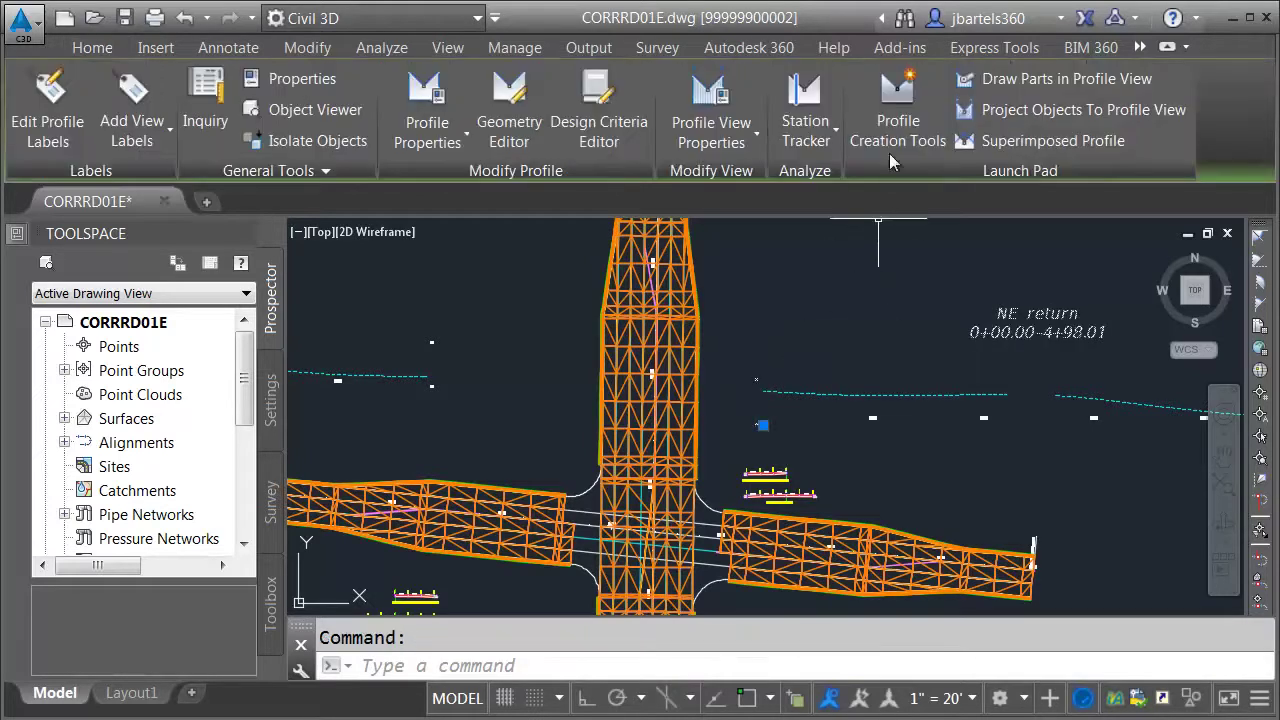
- Create layout profile NE return-FG using the <[Alignment Name]>-FG name template
left_click(888, 106)
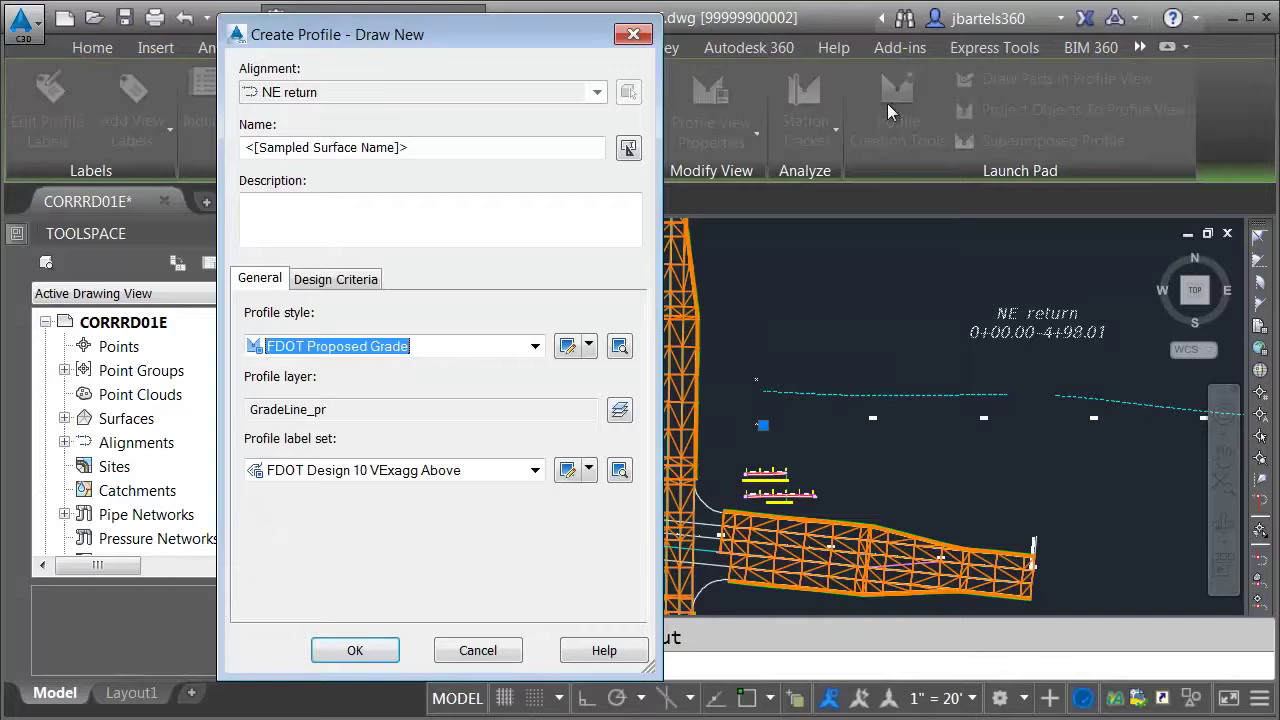
left_click(628, 148)
left_click(674, 298)
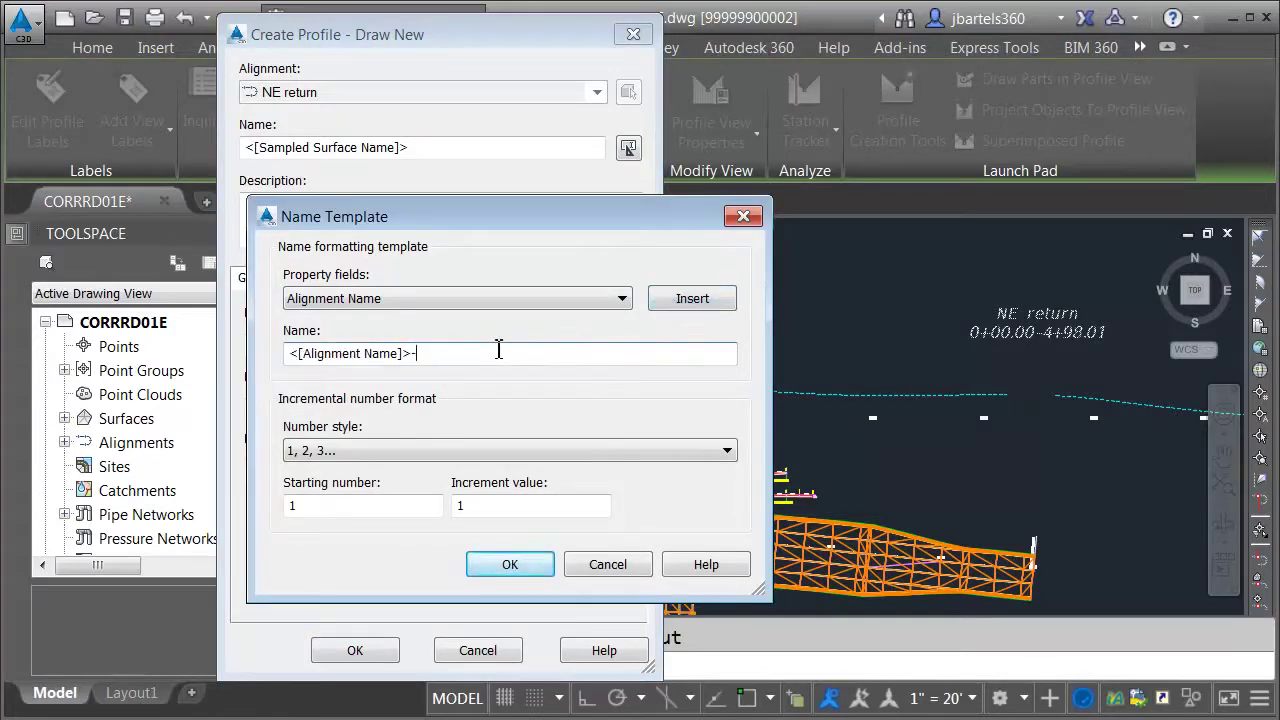
left_click(515, 563)
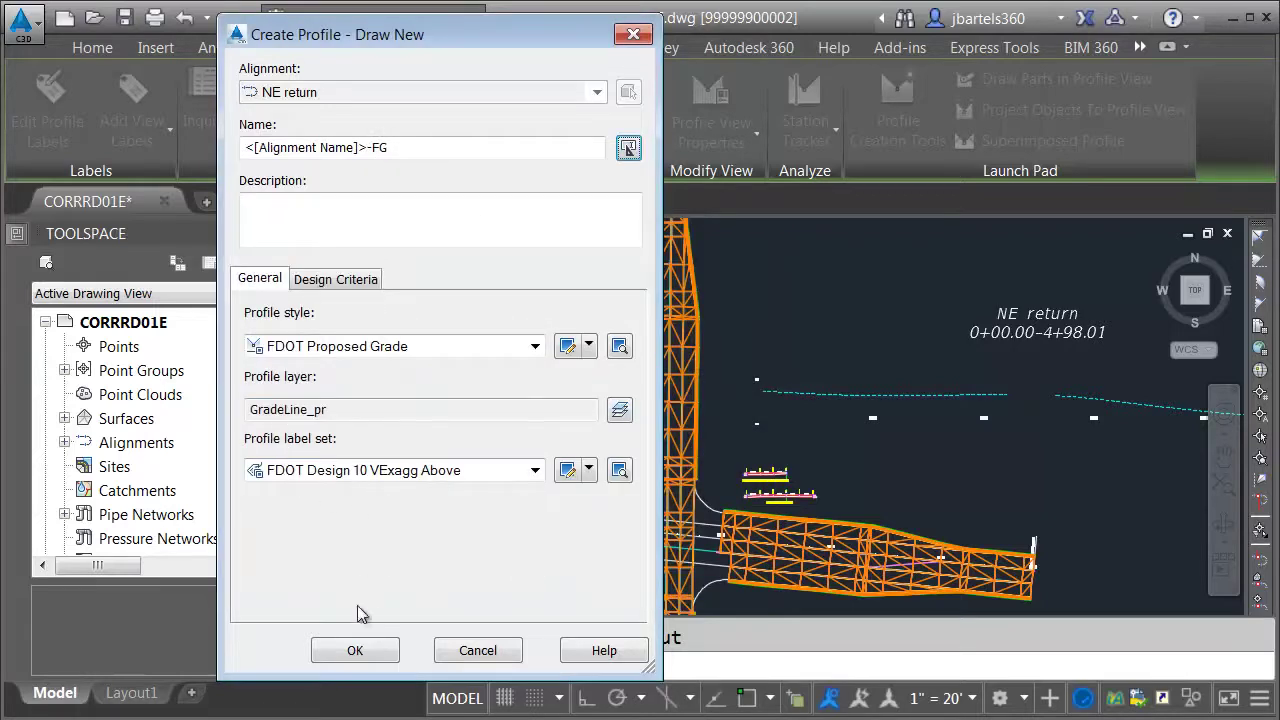
left_click(356, 651)
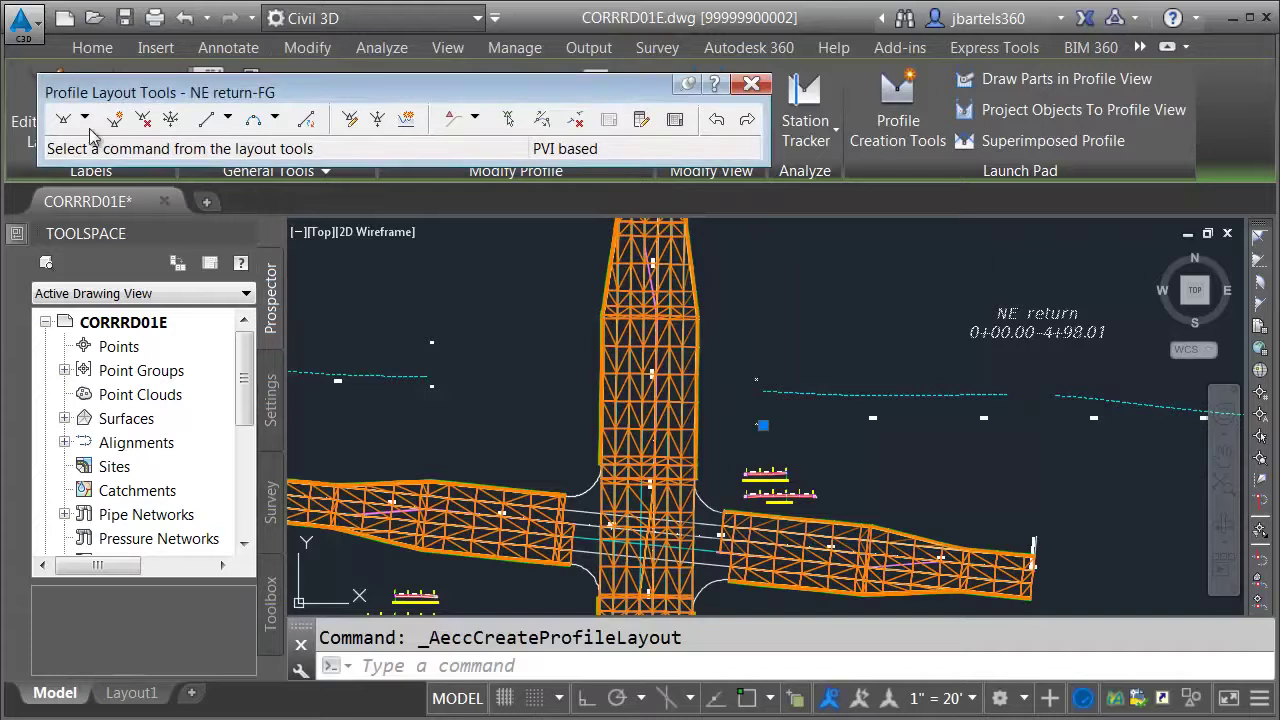
- Draw a −0.21% tangent between endpoints at 2+20.20 and 2+64.71, then close the layout tools
left_click(64, 119)
scroll(955, 435, "up", 5)
right_click(1005, 392, "shift")
left_click(1062, 496)
left_click(947, 366)
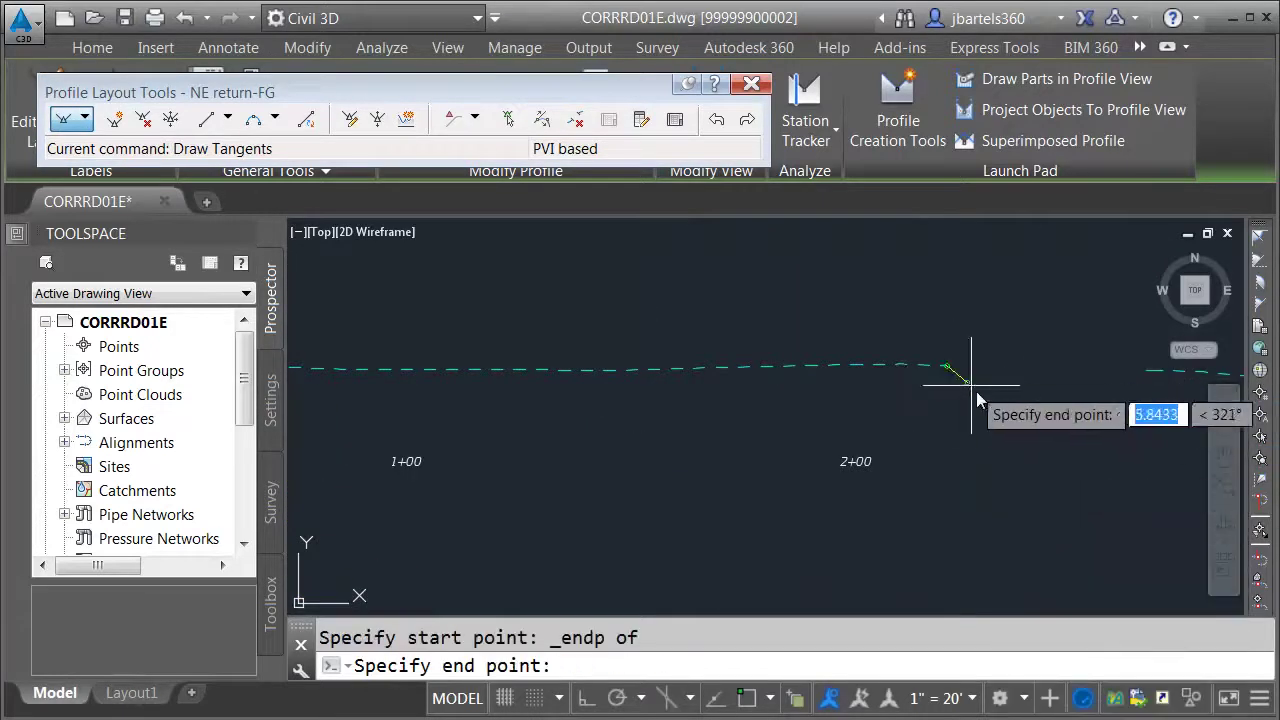
right_click(1003, 400, "shift")
left_click(1066, 520)
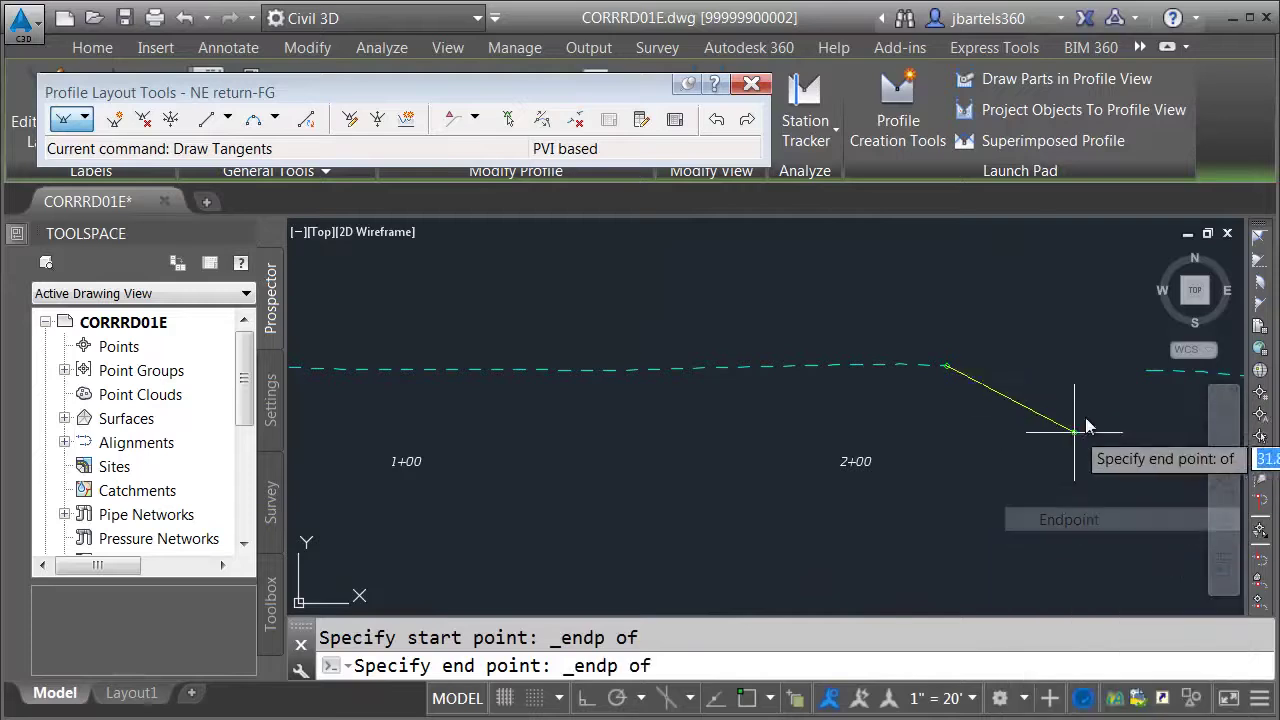
left_click(1139, 373)
key("Return")
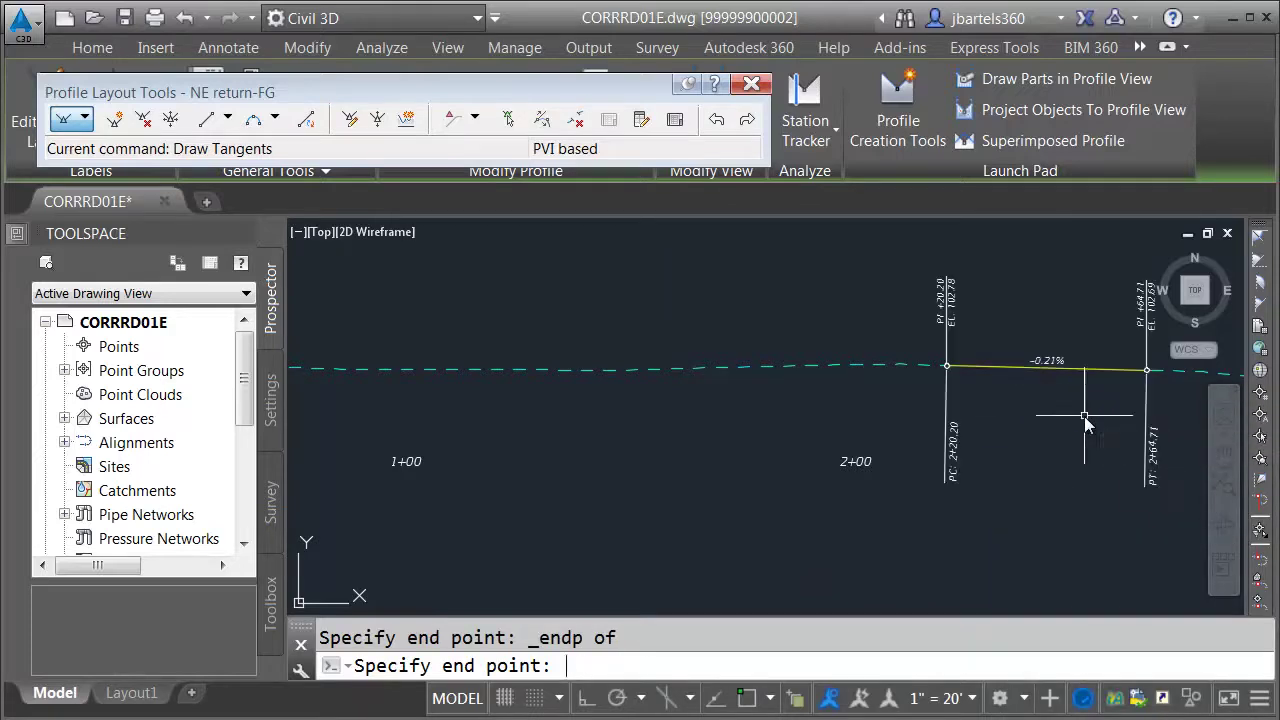
left_click(760, 90)
scroll(786, 320, "down", 5)
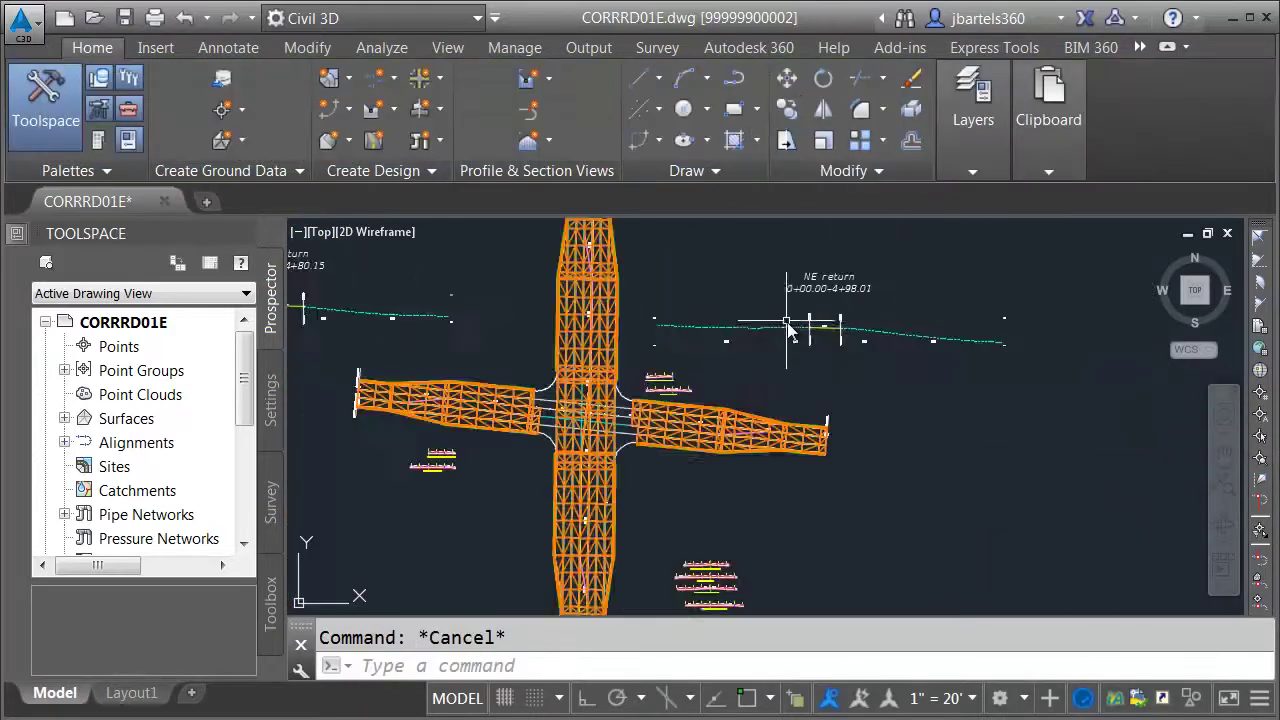
scroll(665, 423, "up", 2)
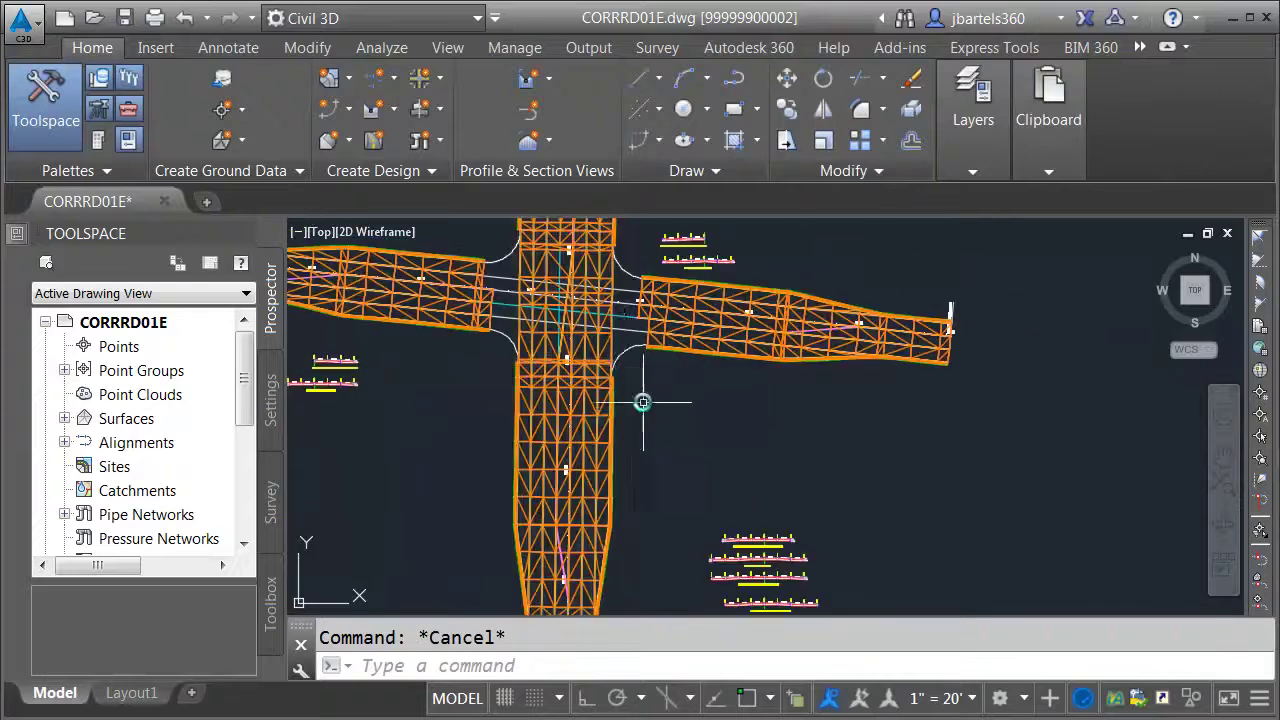
- Select SE Return and sample Primary St TOP and Secondary St. EAST Approach TOP profiles
left_click(620, 354)
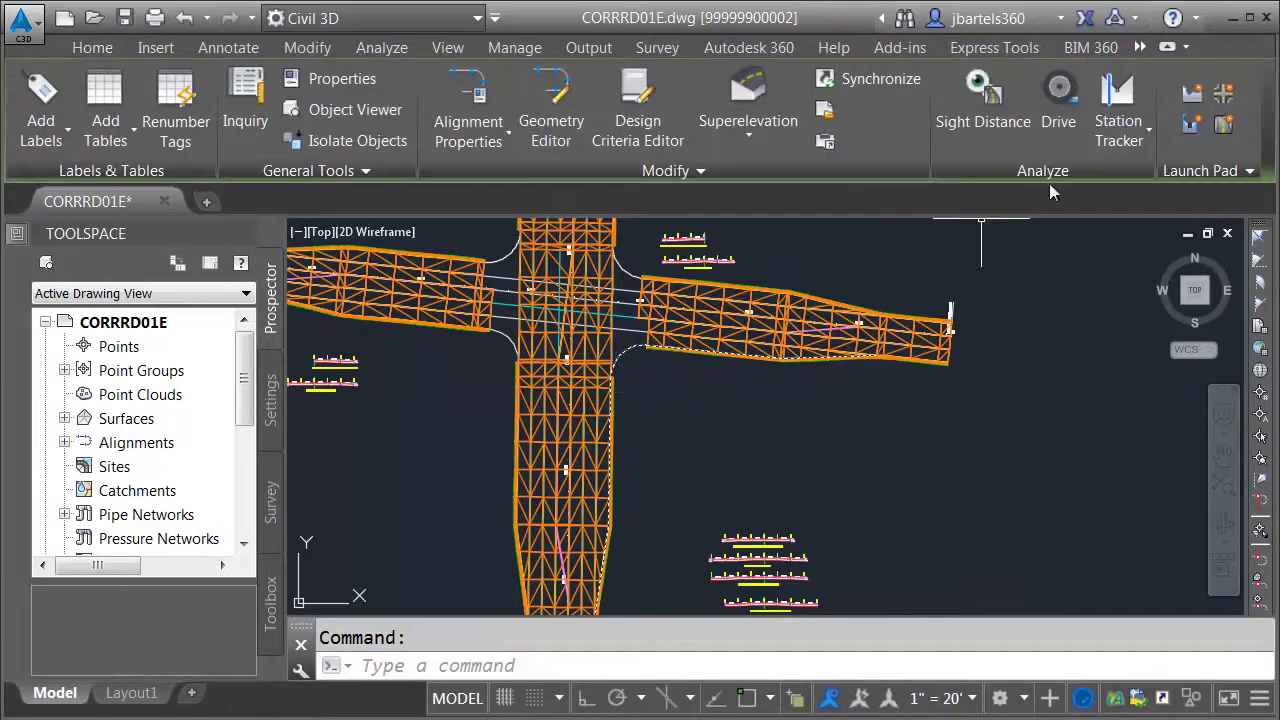
left_click(1190, 93)
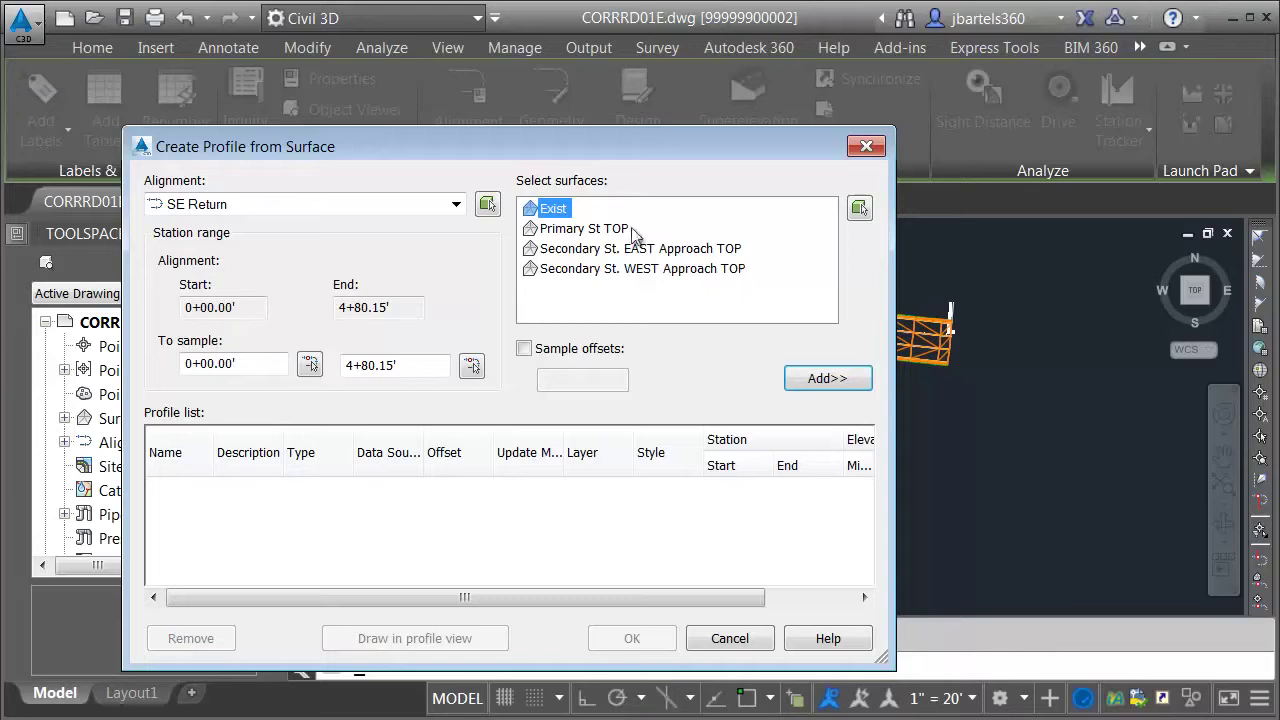
left_click(604, 230)
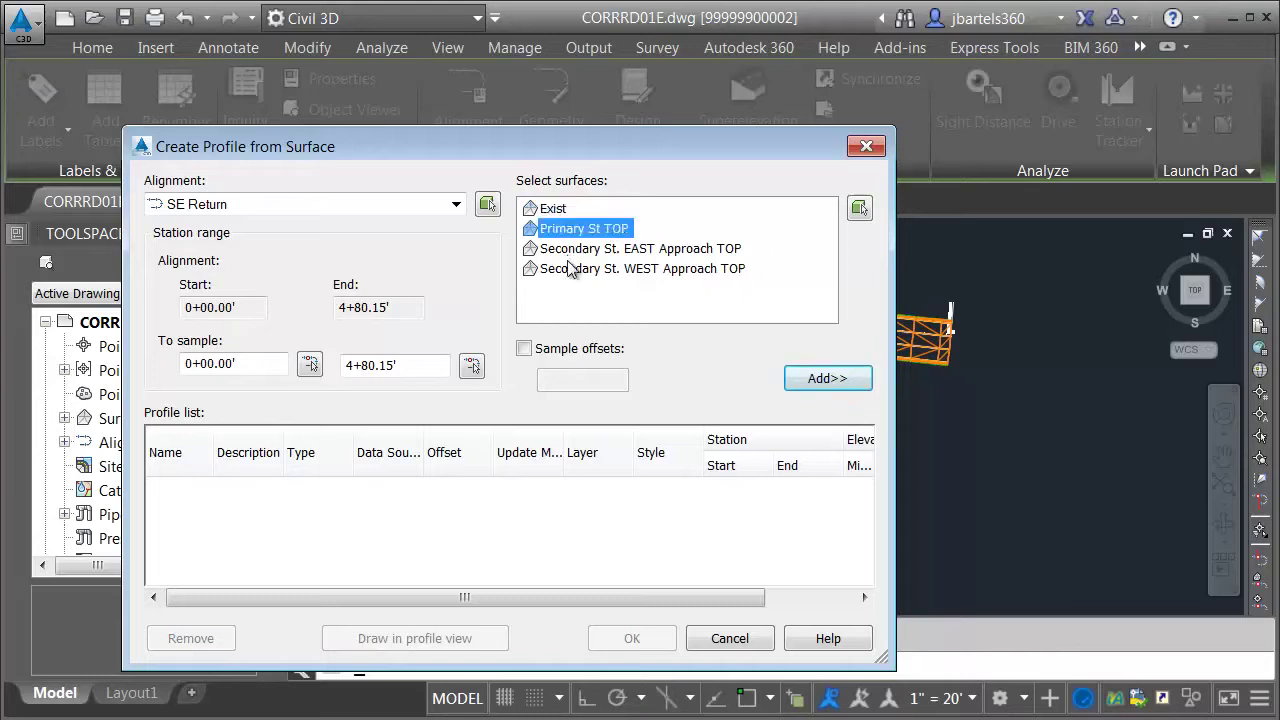
left_click(576, 250, "ctrl")
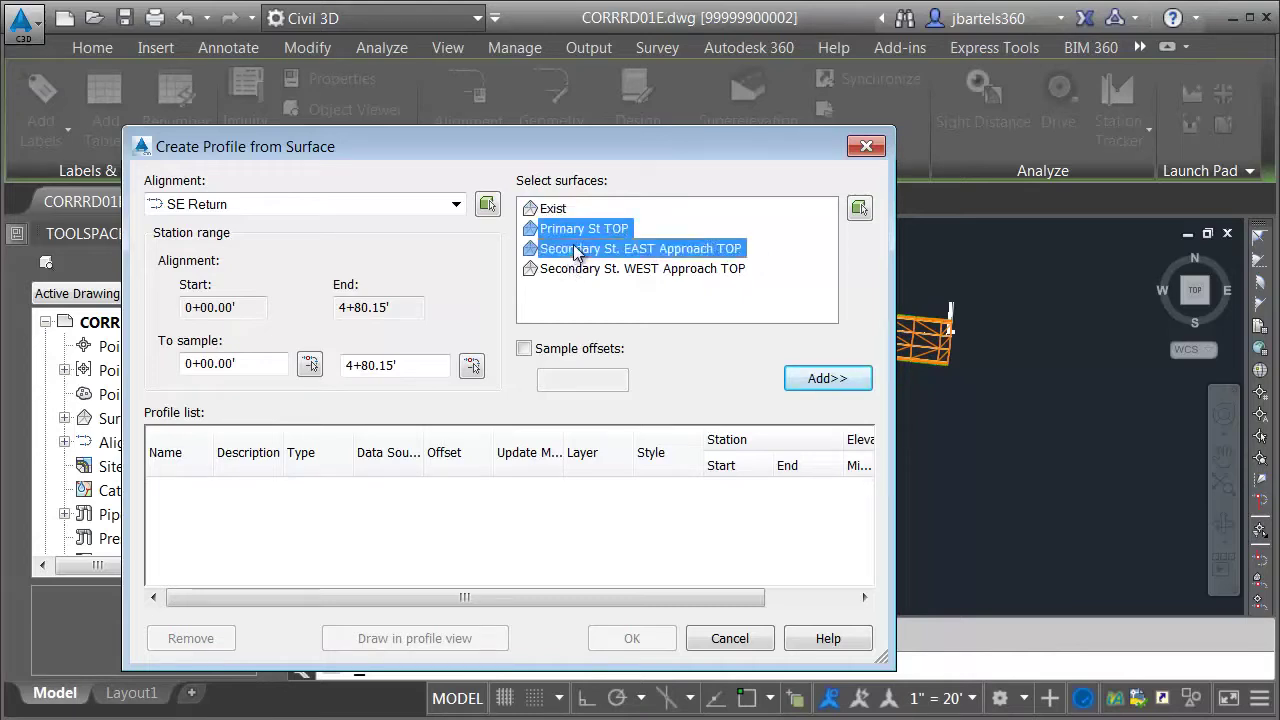
left_click(803, 376)
- Style both SE Return profiles as FDOT Existing Grade and draw them in a profile view
left_click(185, 493)
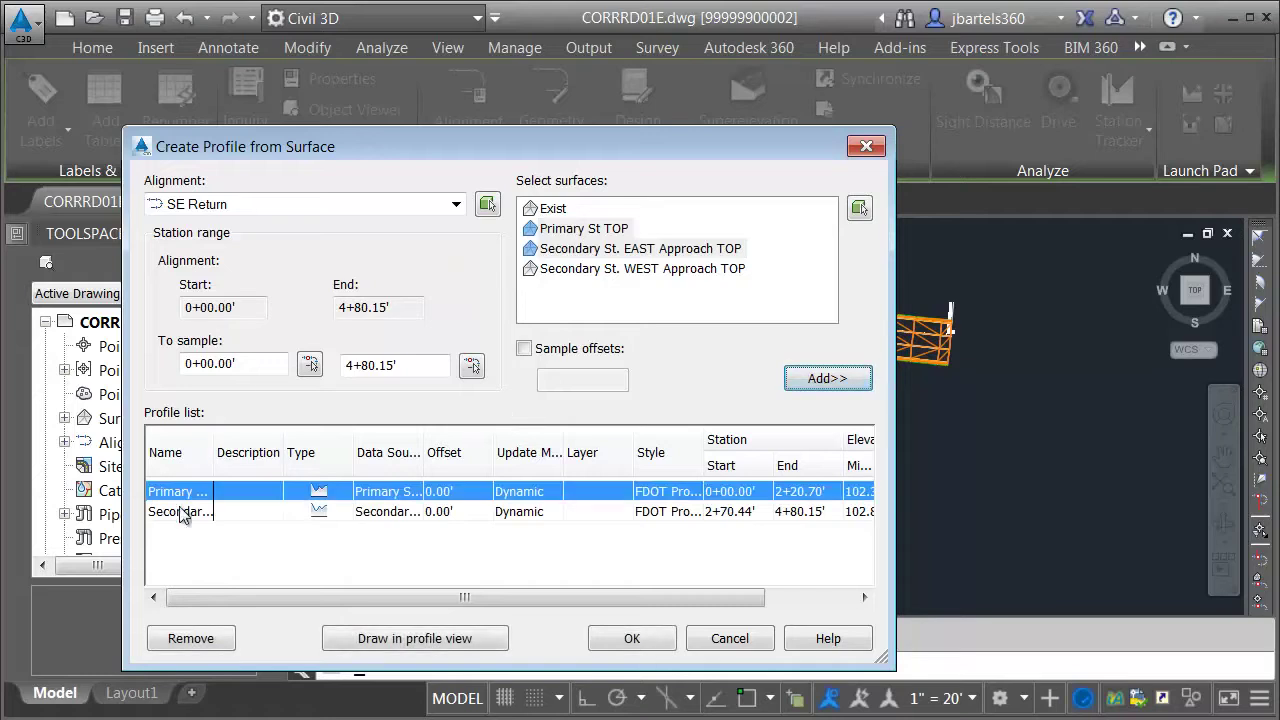
left_click(441, 508, "ctrl")
left_click(655, 510)
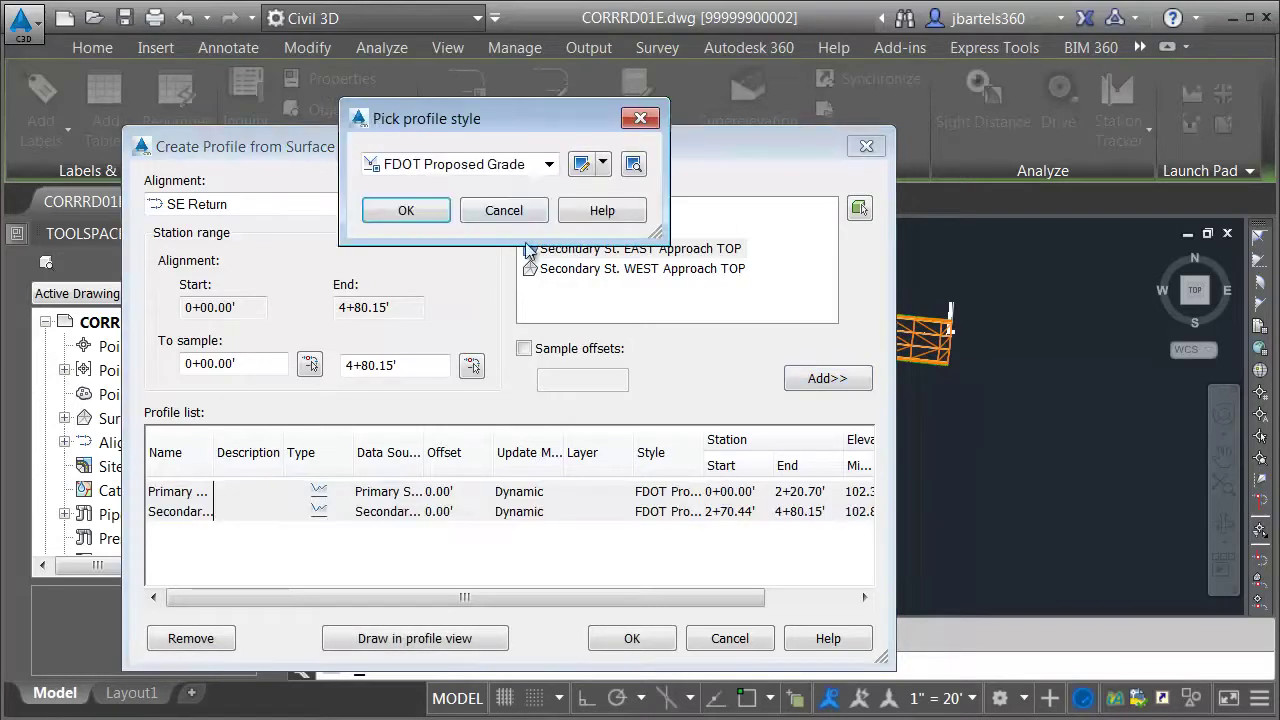
left_click(548, 164)
left_click(497, 296)
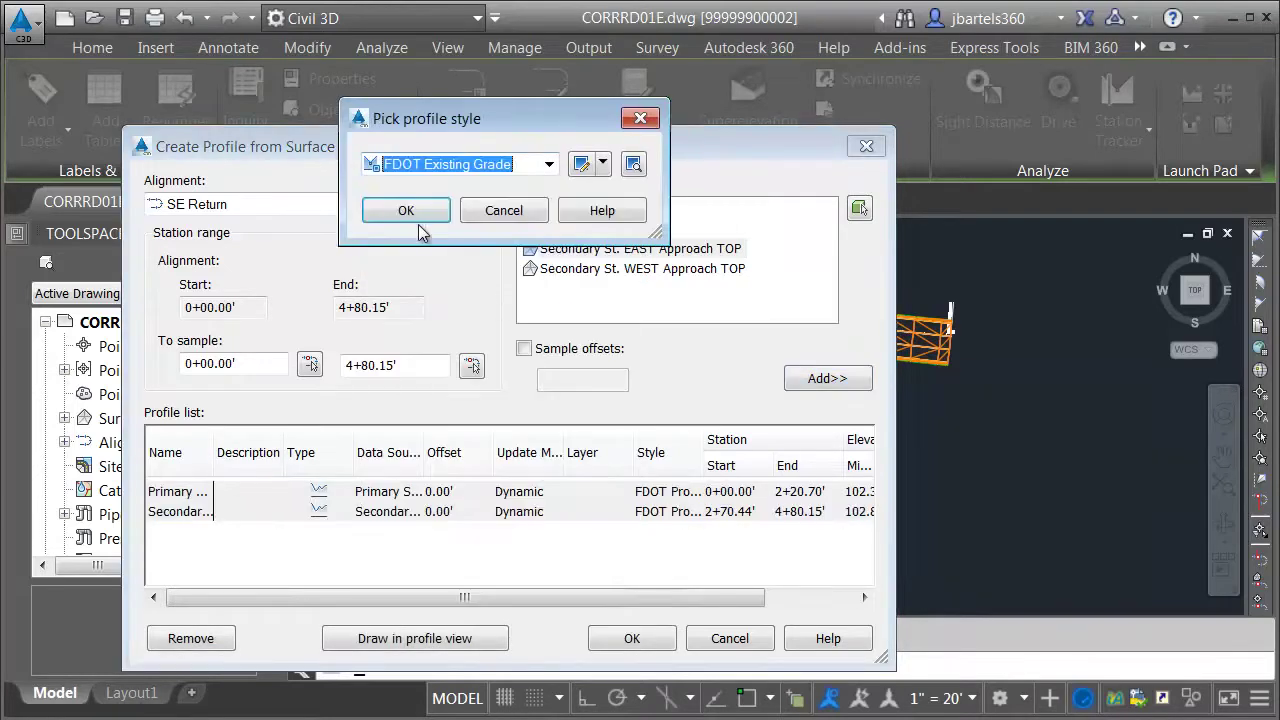
left_click(418, 214)
left_click(435, 637)
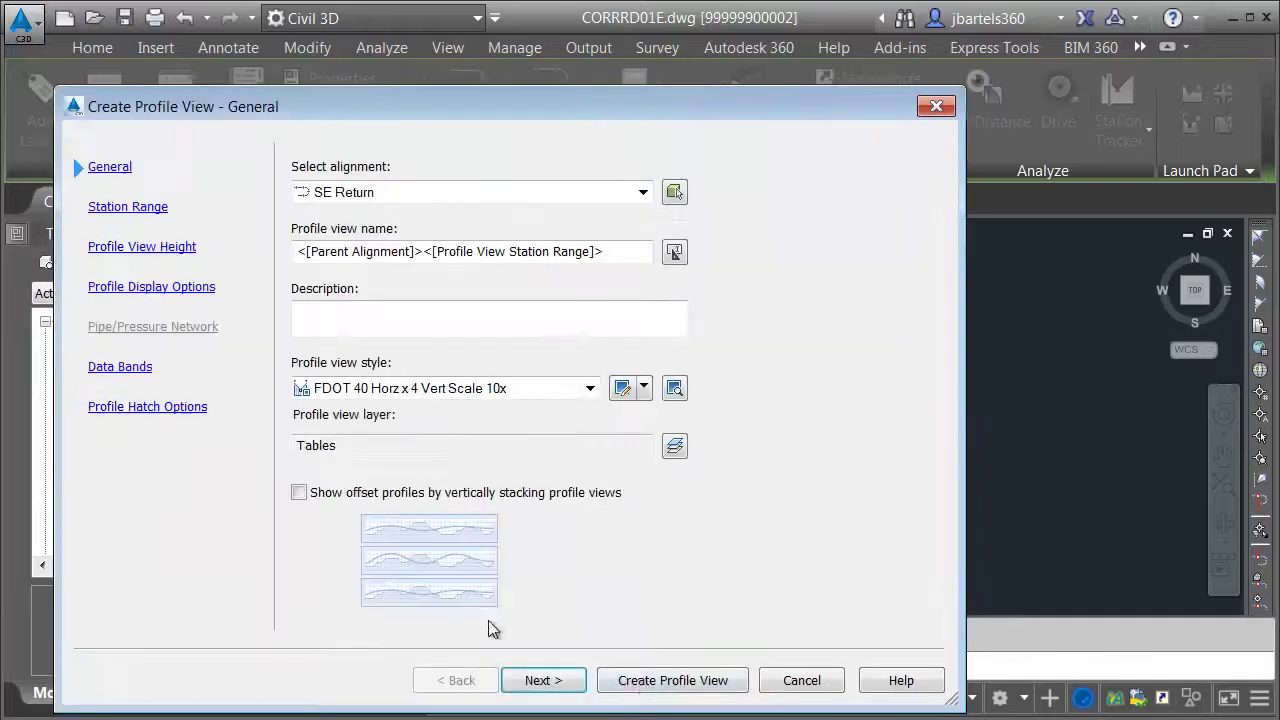
- Create and place the SE Return profile view (0+00.00–4+80.15) with default settings
left_click(650, 682)
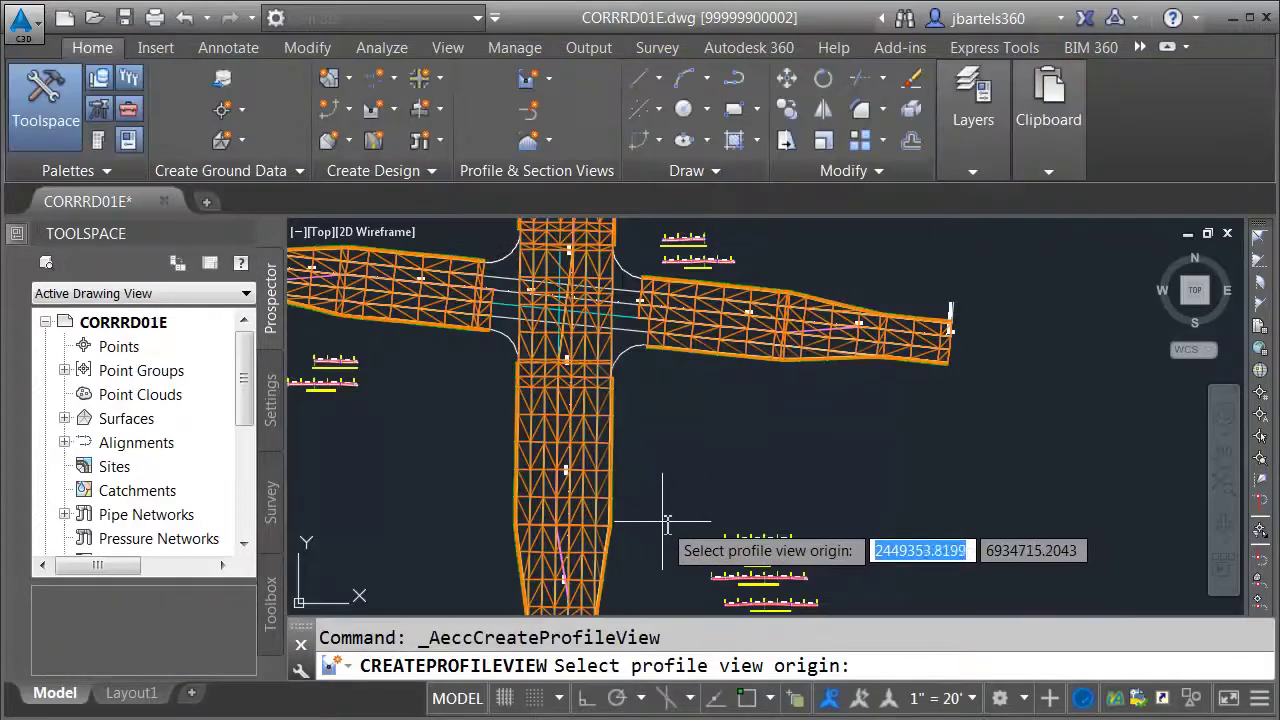
left_click(657, 519)
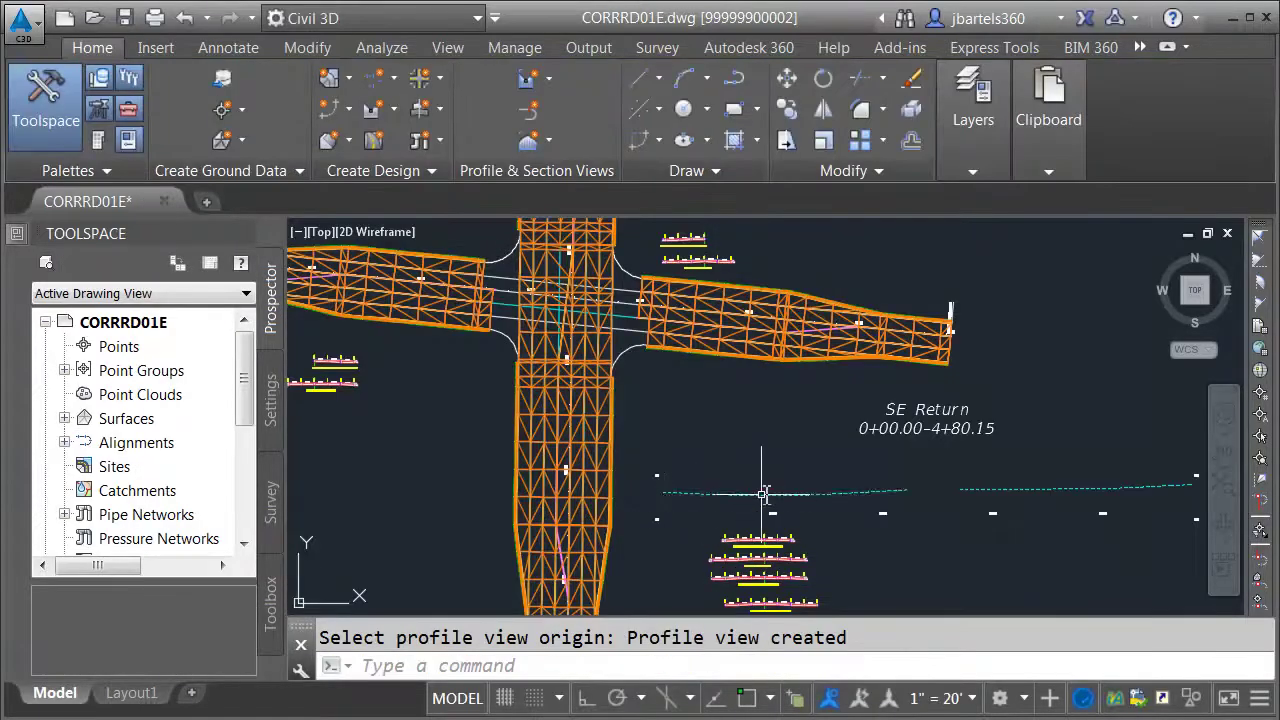
left_click(659, 476)
left_click(880, 130)
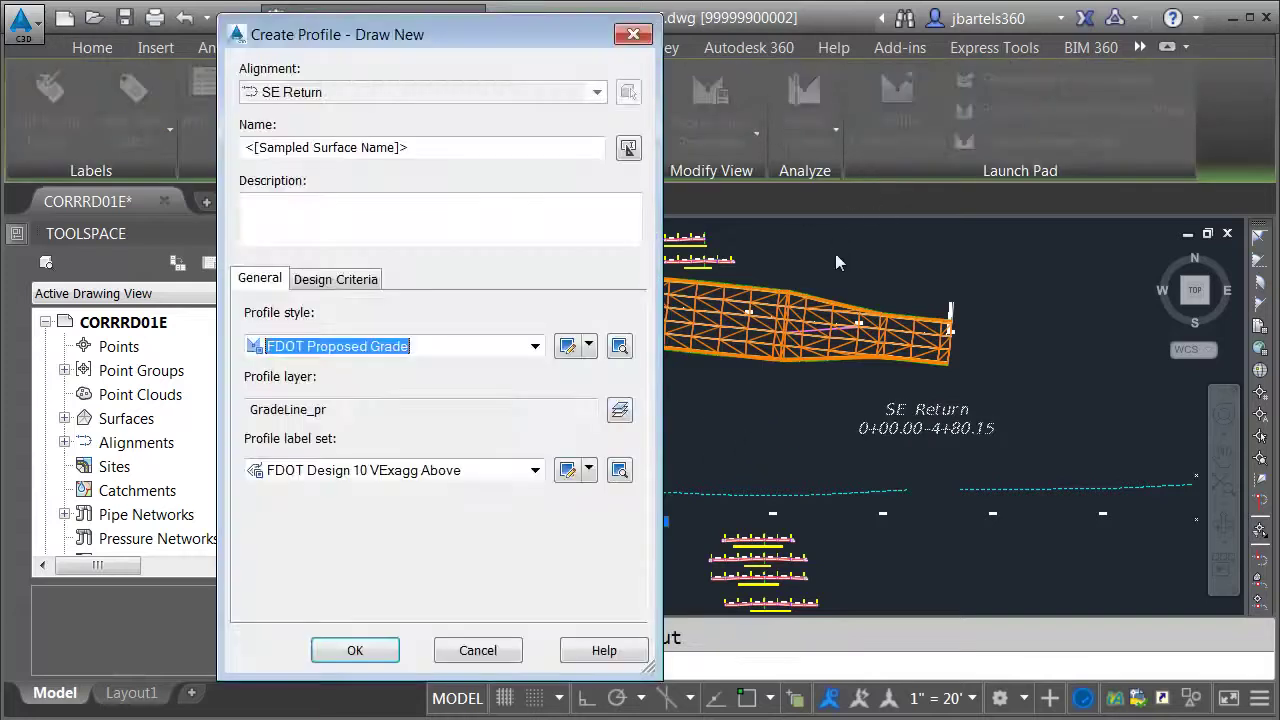
- Create layout profile SE Return-FG using the <[Alignment Name]>-FG name template
left_click(628, 148)
left_click(675, 299)
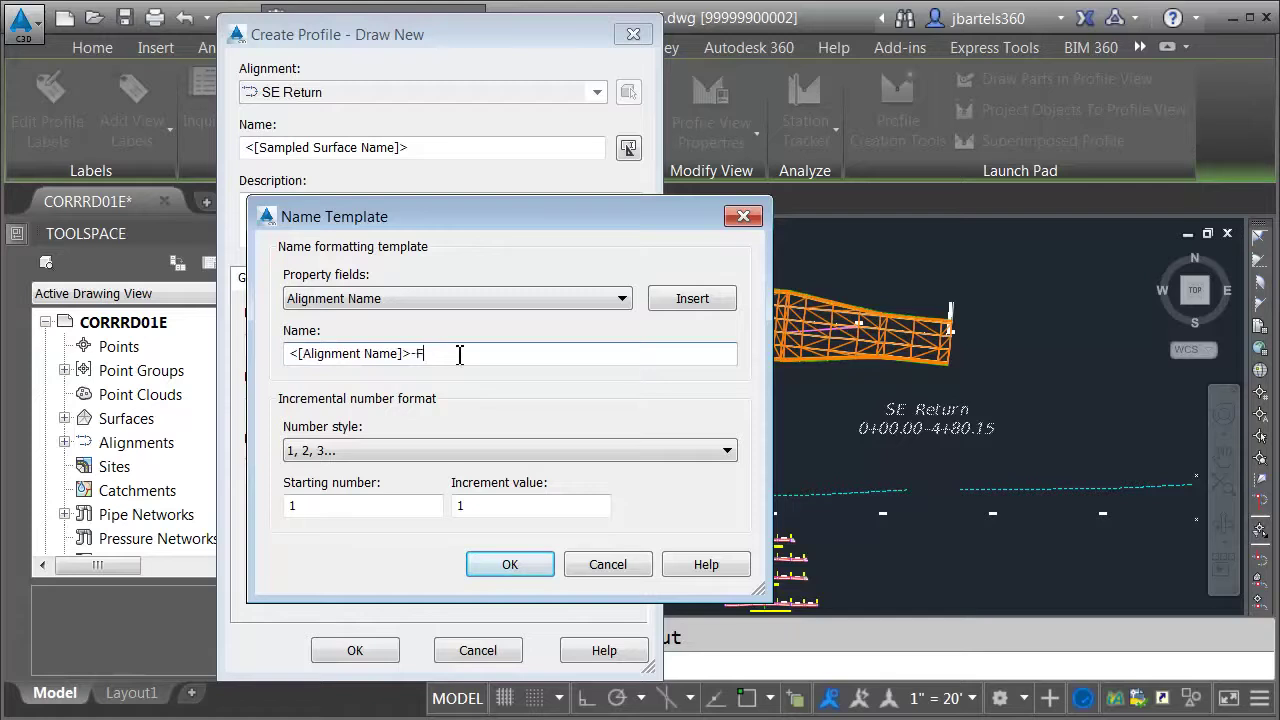
left_click(509, 565)
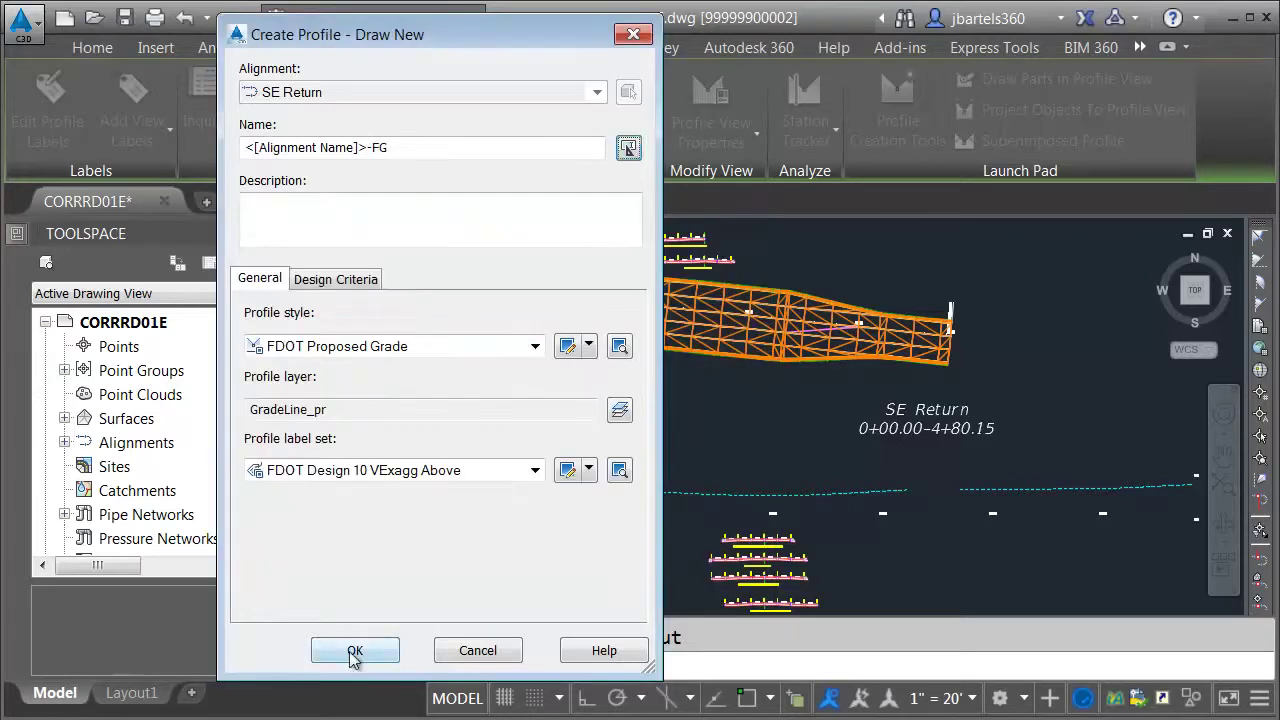
left_click(353, 651)
- Draw a 0.07% tangent snapped between the two surface profile line ends
left_click(63, 119)
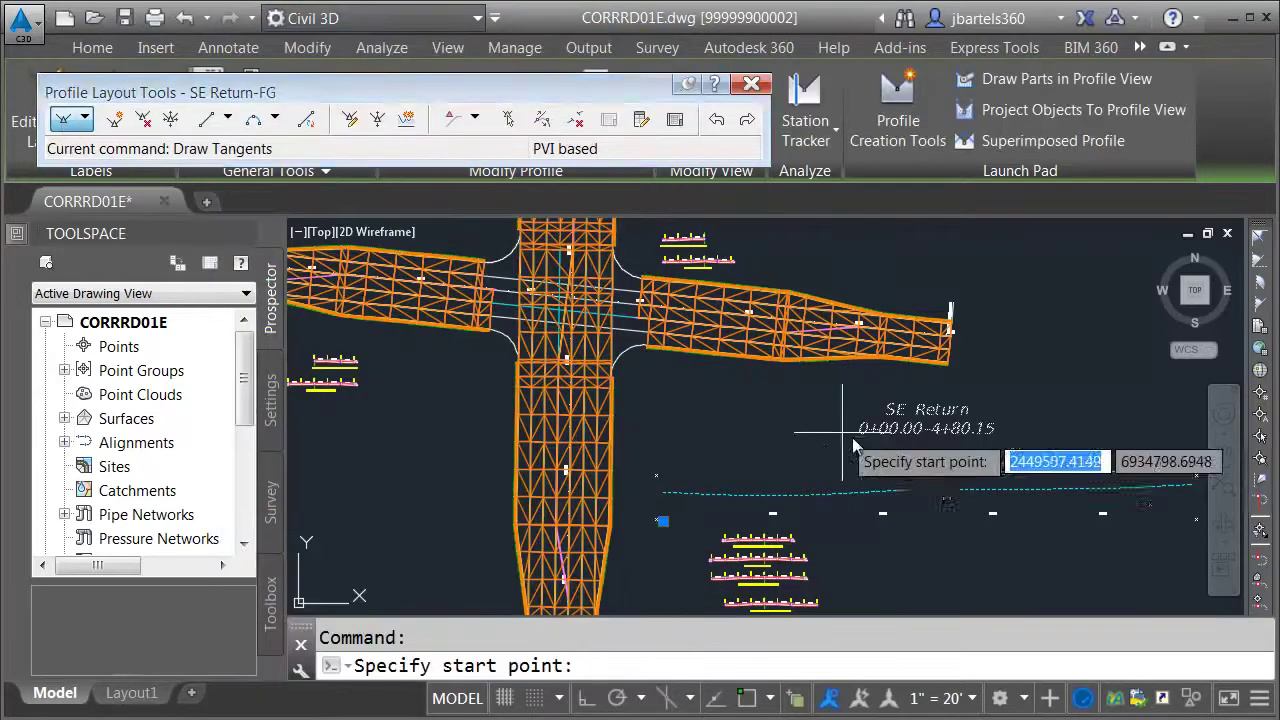
scroll(900, 490, "up", 5)
right_click(899, 468, "shift")
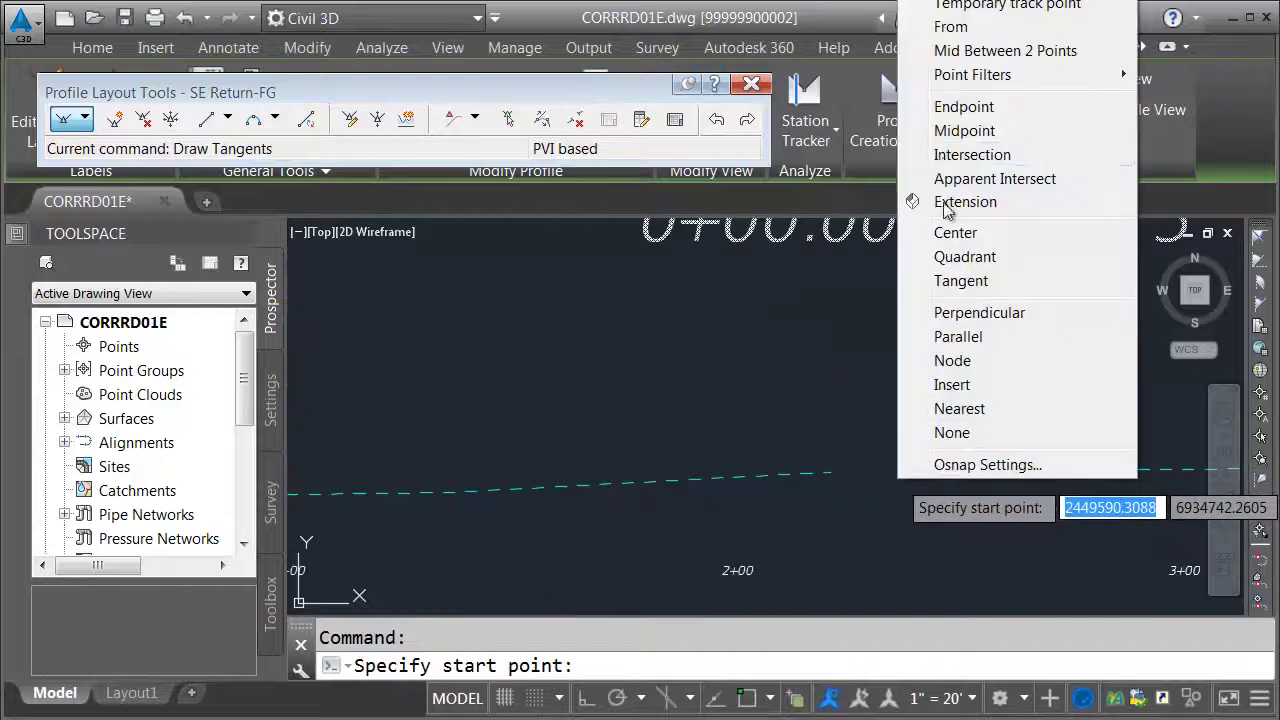
left_click(945, 107)
left_click(838, 470)
right_click(895, 482, "shift")
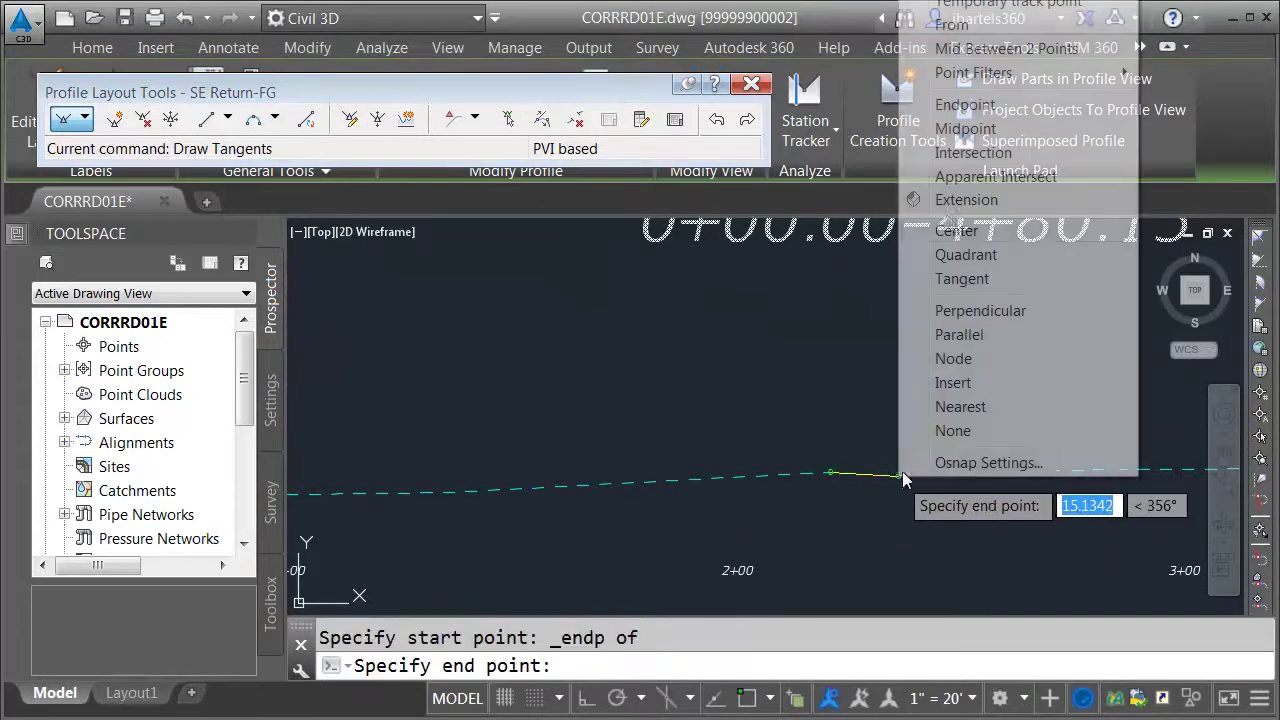
left_click(943, 106)
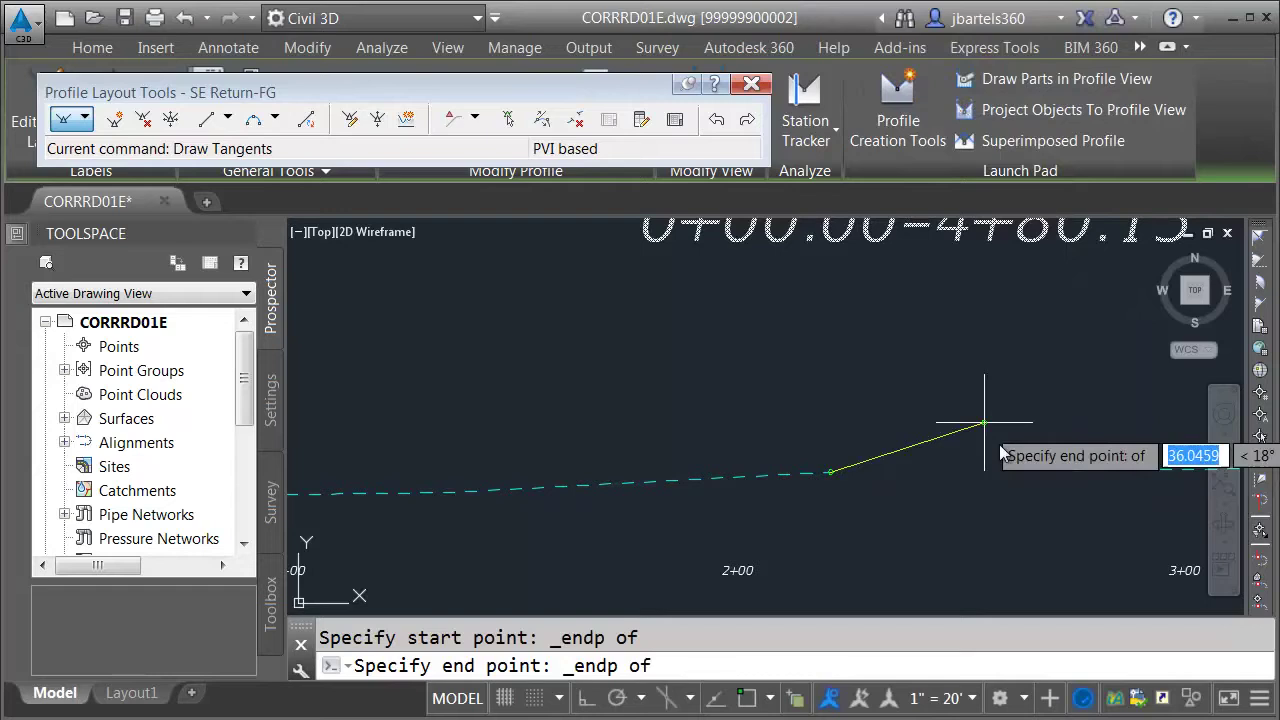
left_click(1050, 480)
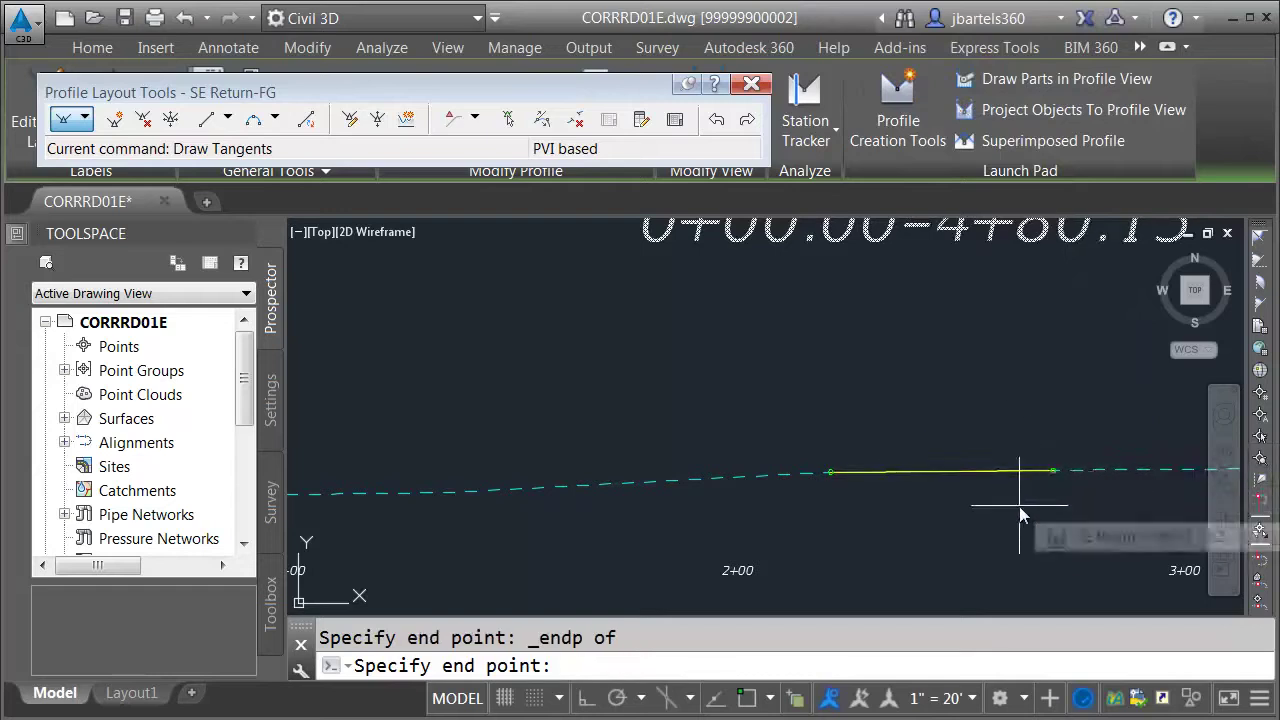
key("Escape")
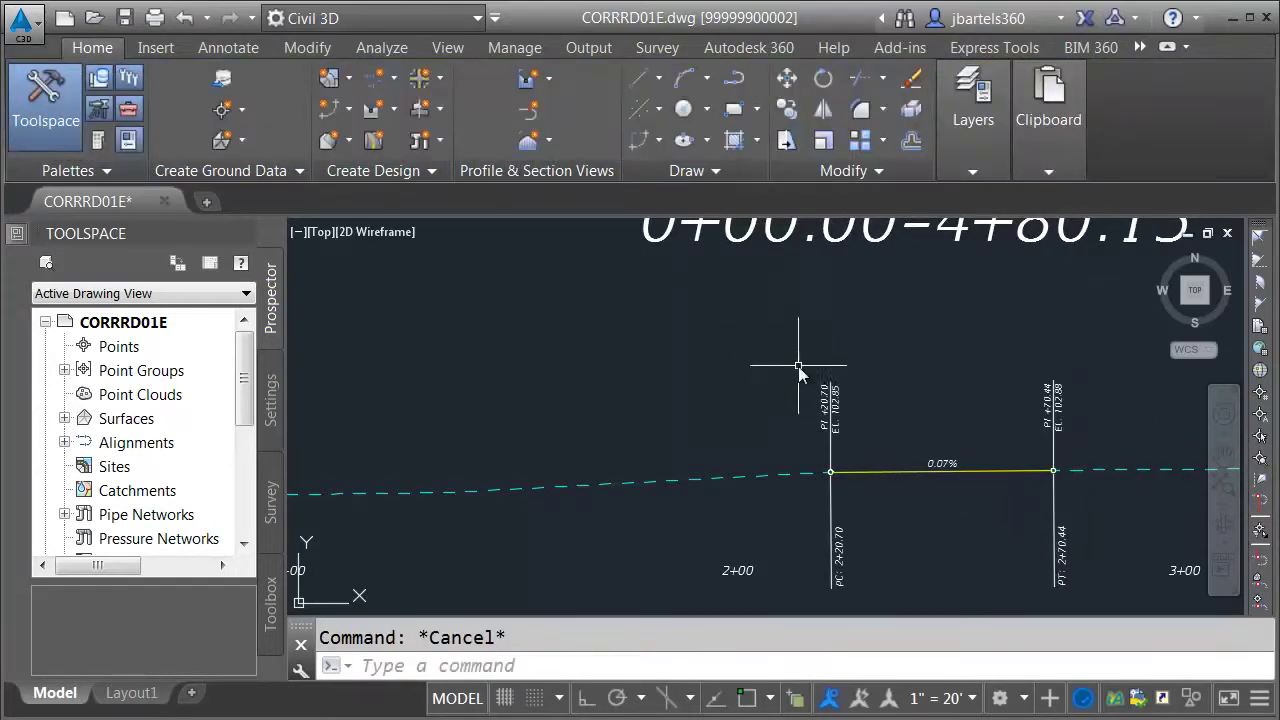
scroll(800, 366, "down", 6)
mouse_move(551, 343)
middle_mouse_down()
mouse_move(579, 365)
mouse_move(797, 431)
middle_mouse_up()
- Sample SW return profiles from Primary St TOP and Secondary St. WEST Approach TOP, styled FDOT Existing Grade
left_click(1192, 93)
left_click(614, 232)
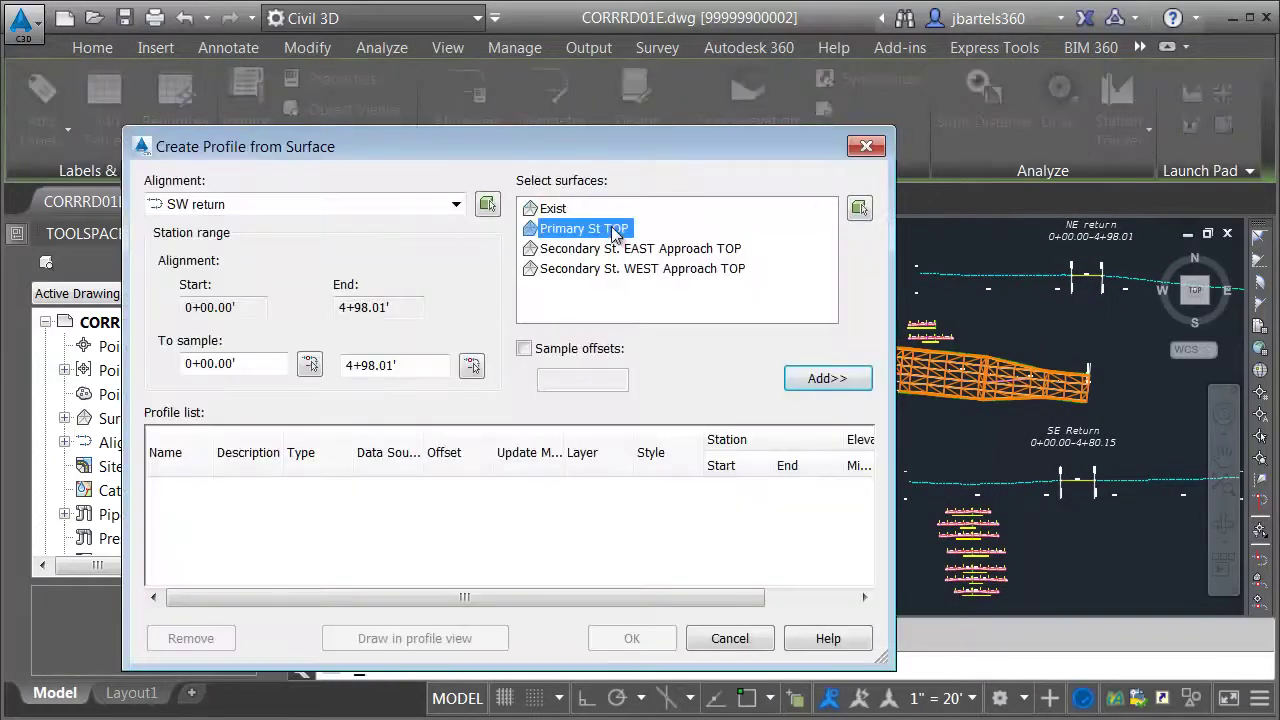
left_click(640, 268, "ctrl")
left_click(827, 378)
left_click(180, 492)
left_click(229, 512, "shift")
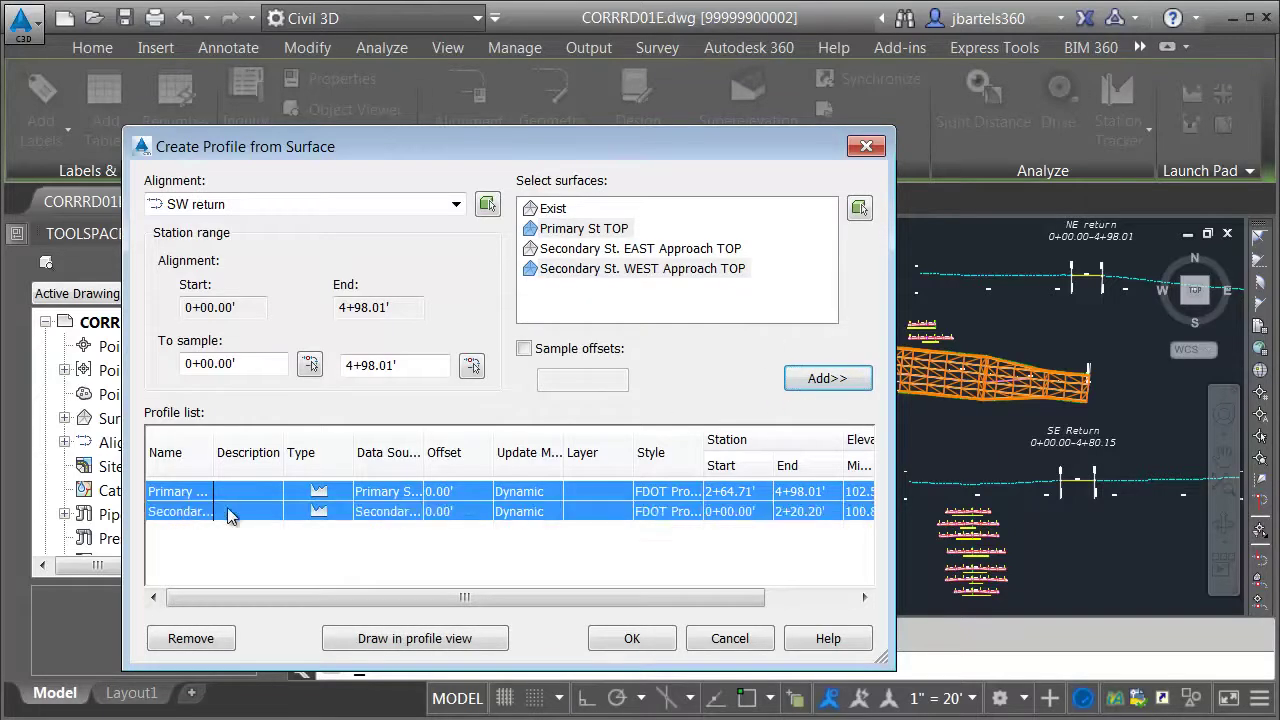
left_click(643, 500)
left_click(517, 168)
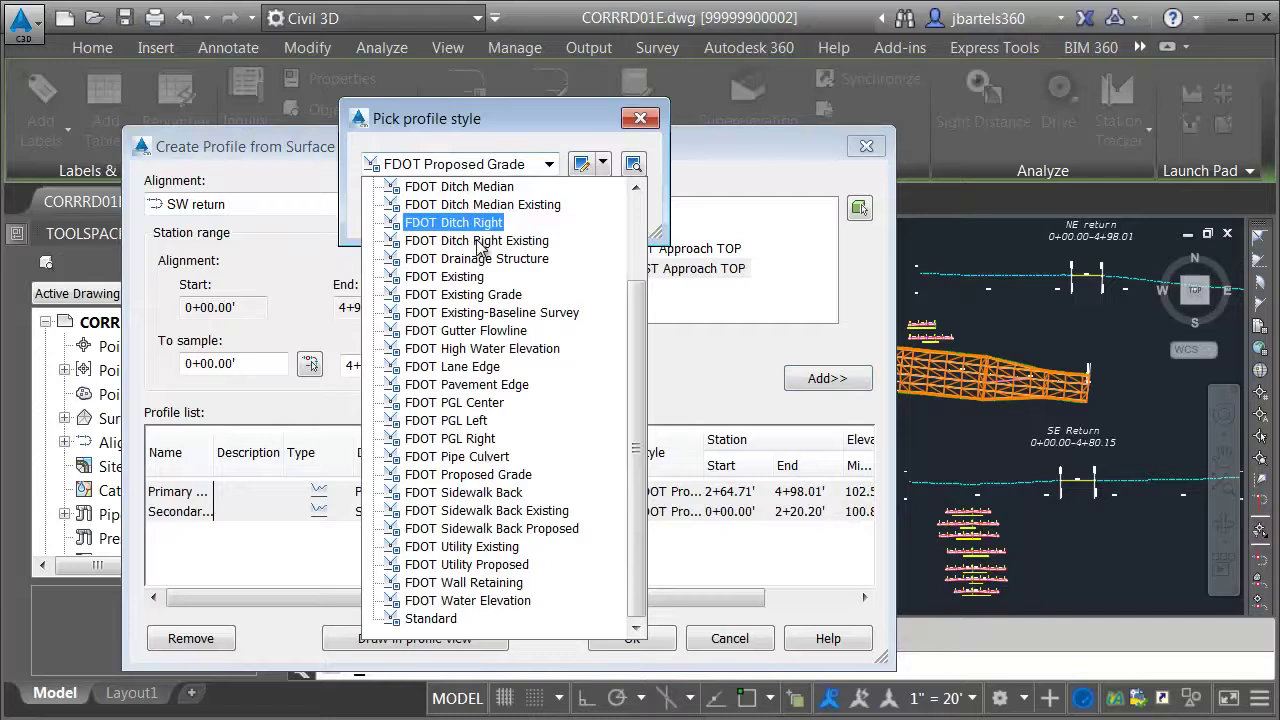
left_click(457, 294)
left_click(406, 210)
- Draw the SW return profile view with default settings at a picked origin
left_click(442, 638)
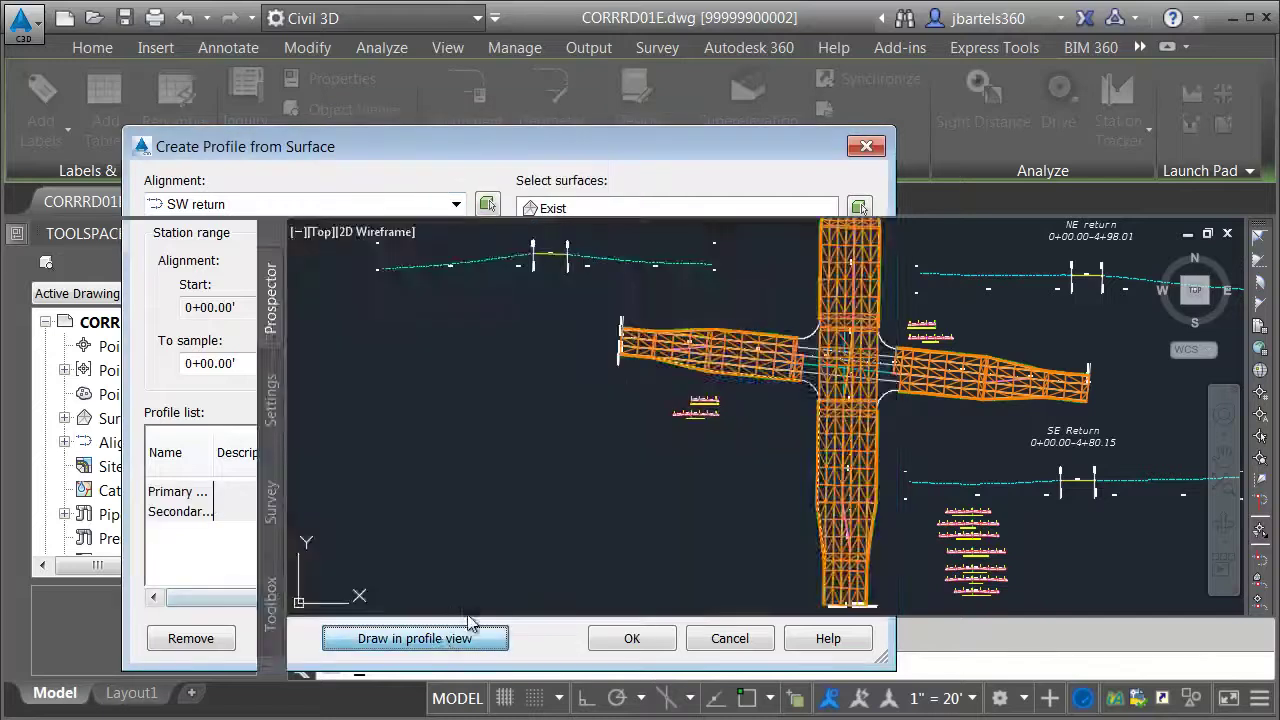
left_click(640, 680)
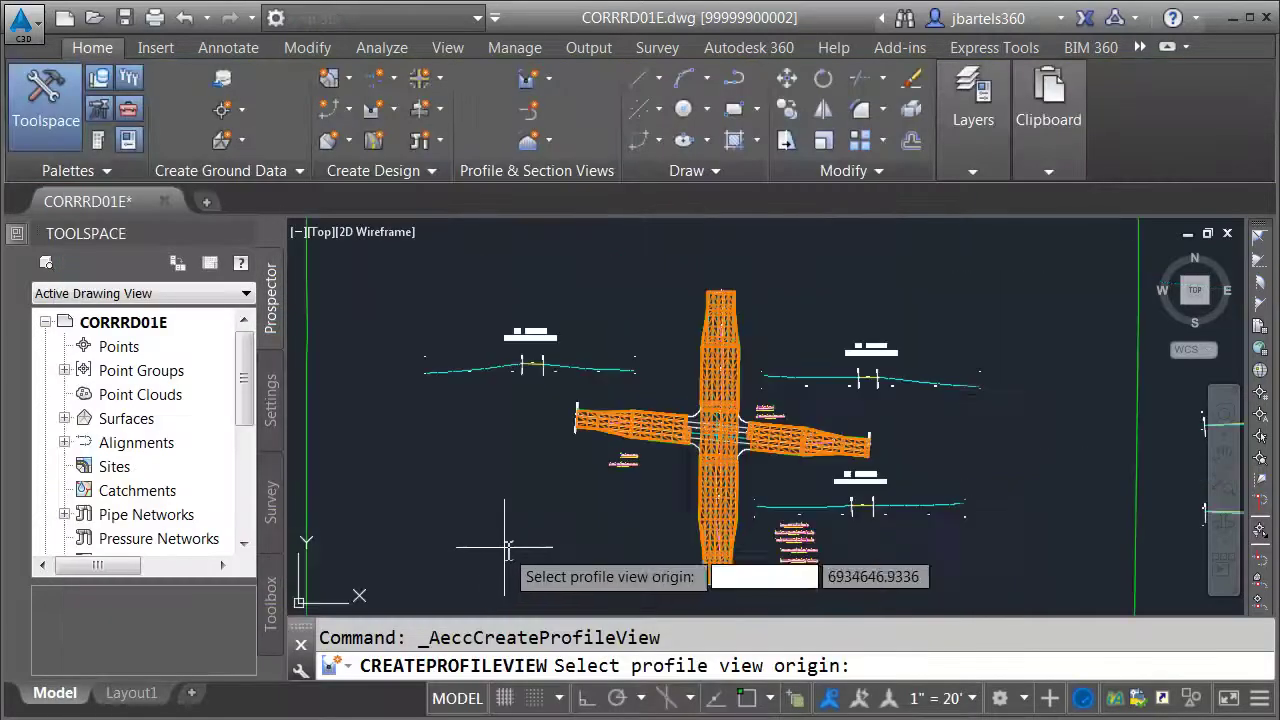
left_click(432, 541)
scroll(437, 536, "up", 2)
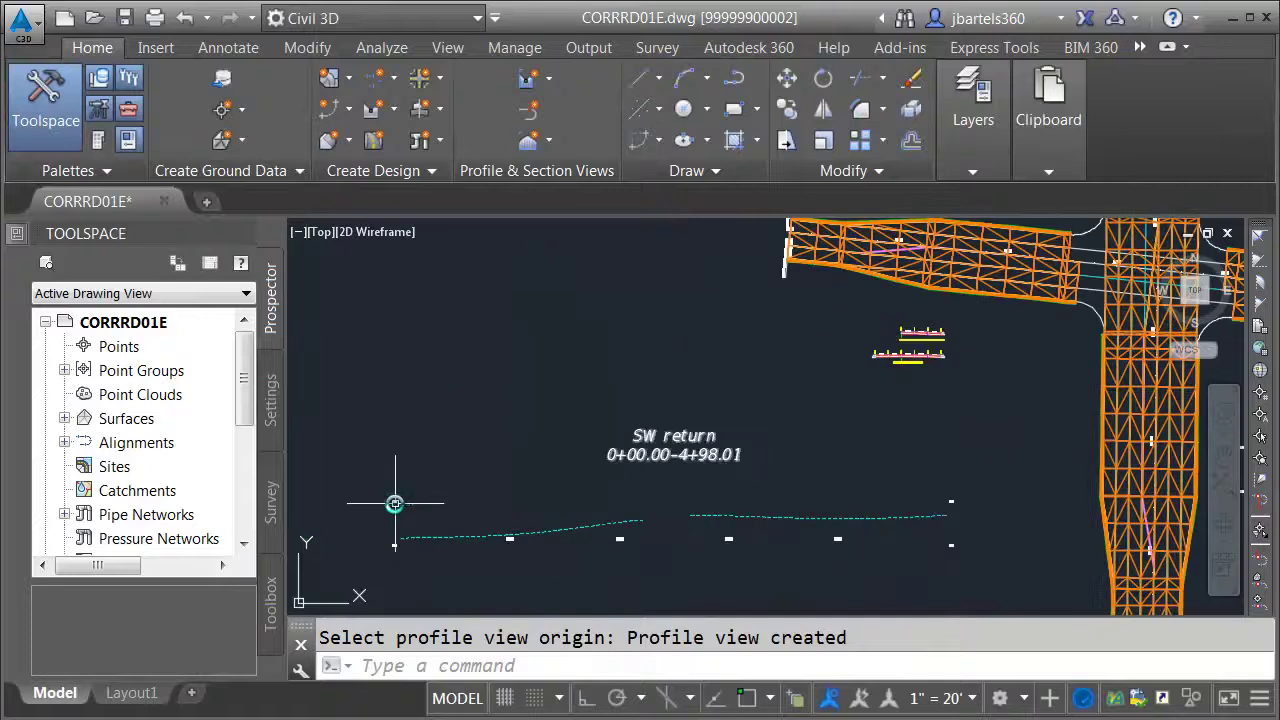
left_click(392, 507)
- Create a layout profile named with the <[Alignment Name]>-FG template for SW return
left_click(884, 116)
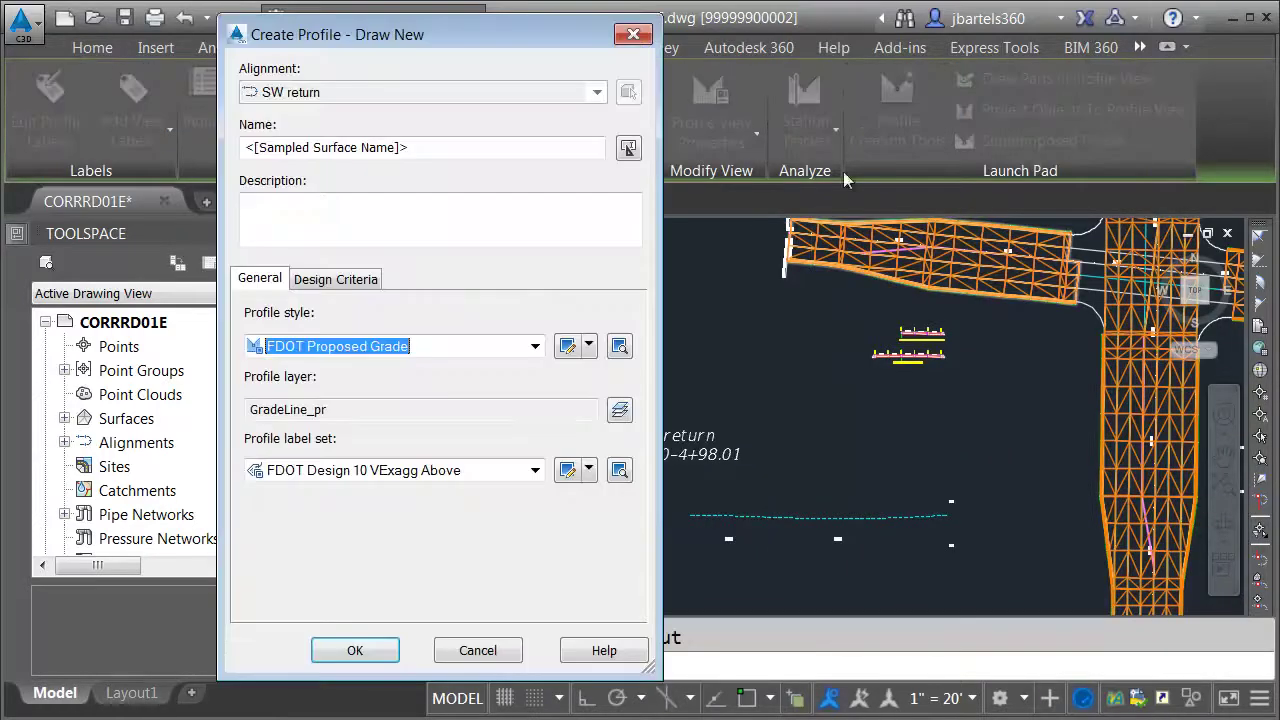
left_click(628, 148)
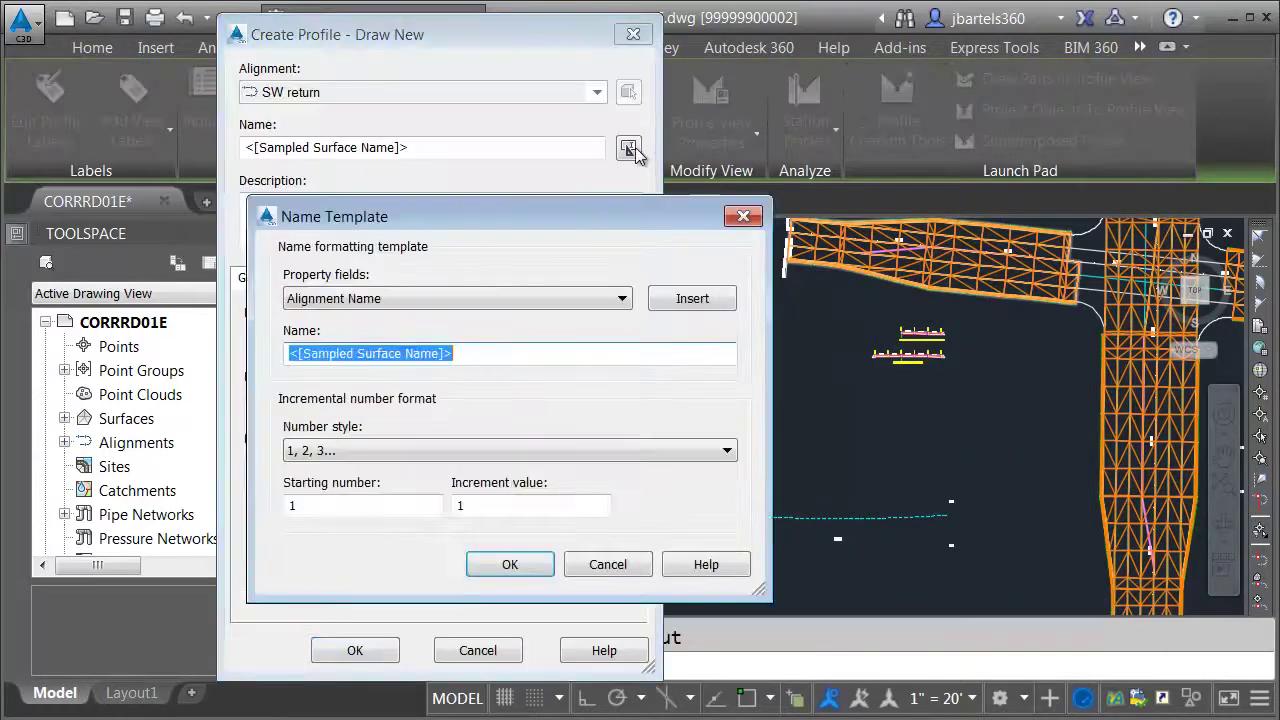
left_click(667, 308)
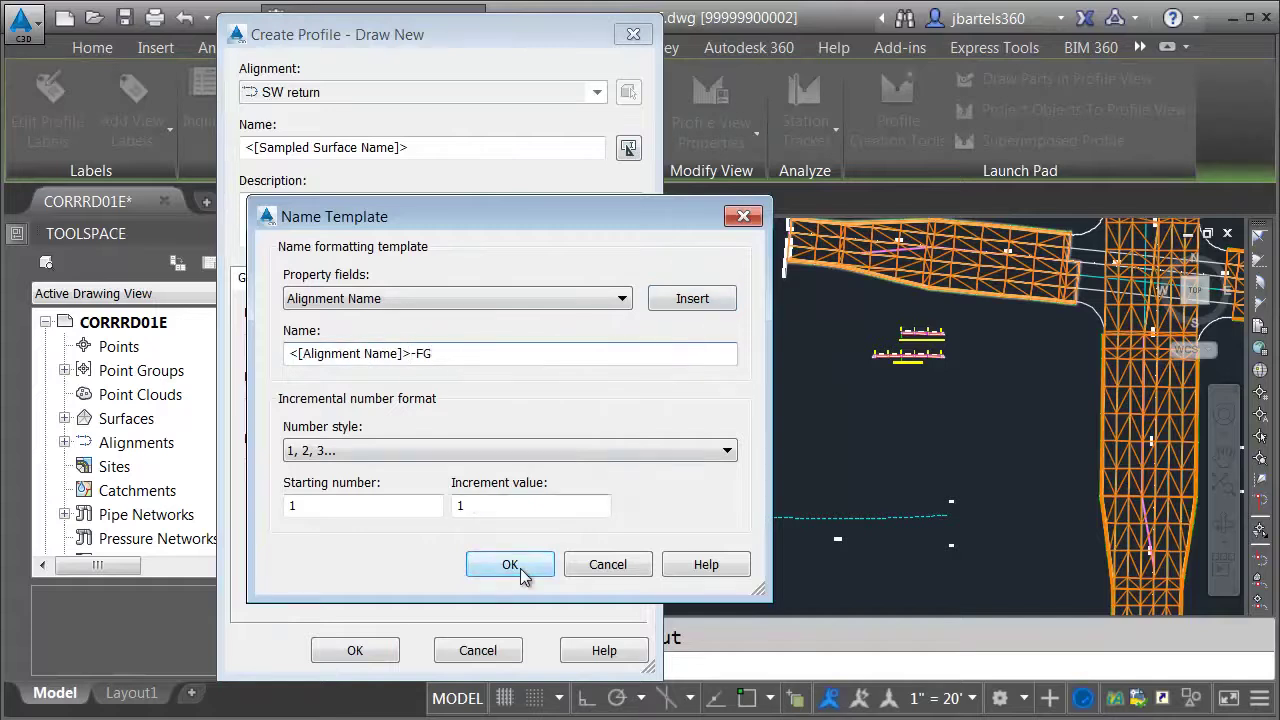
left_click(510, 566)
left_click(355, 650)
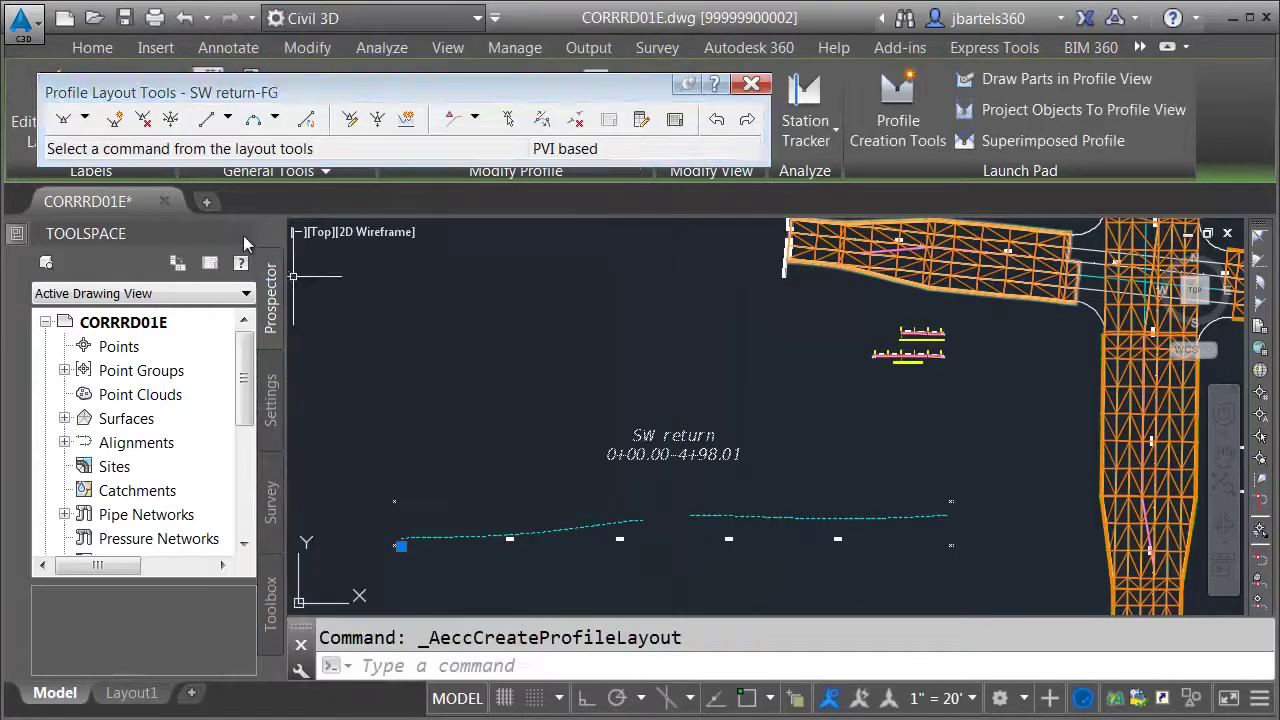
- Draw a tangent snapped between the endpoints of the two surface profile lines
left_click(63, 118)
scroll(550, 440, "up", 3)
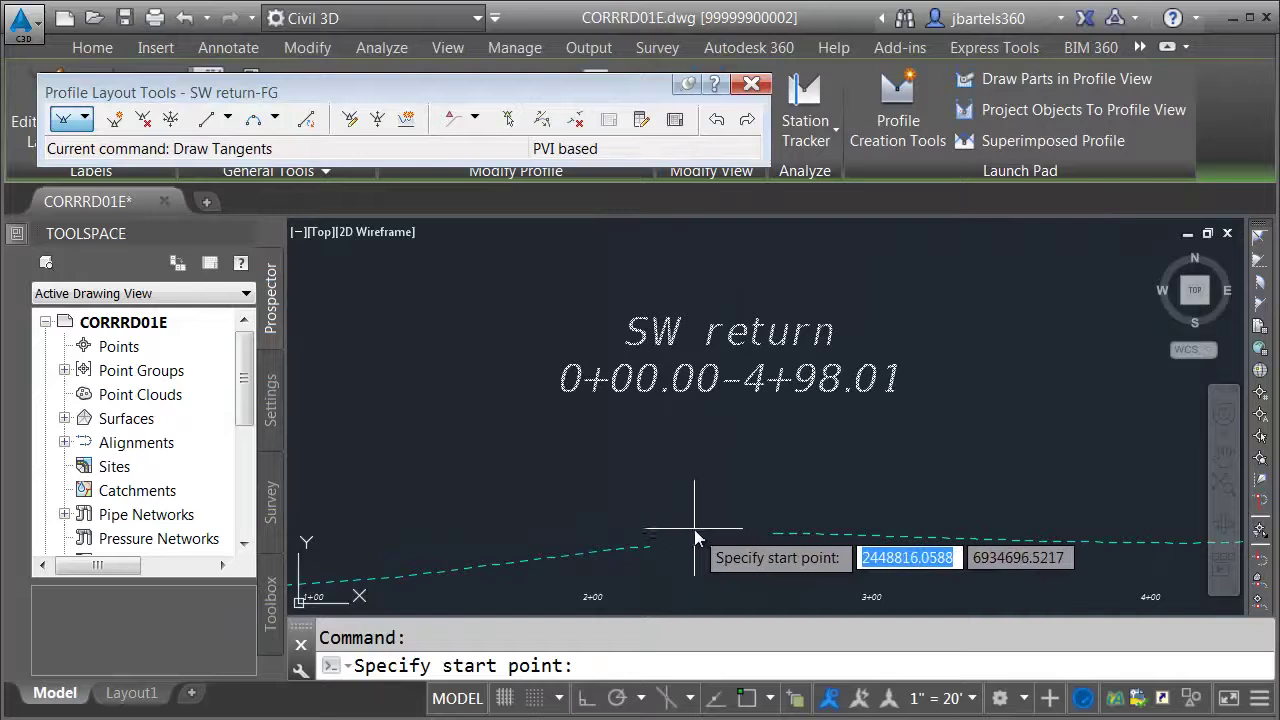
right_click(695, 530, "shift")
left_click(761, 157)
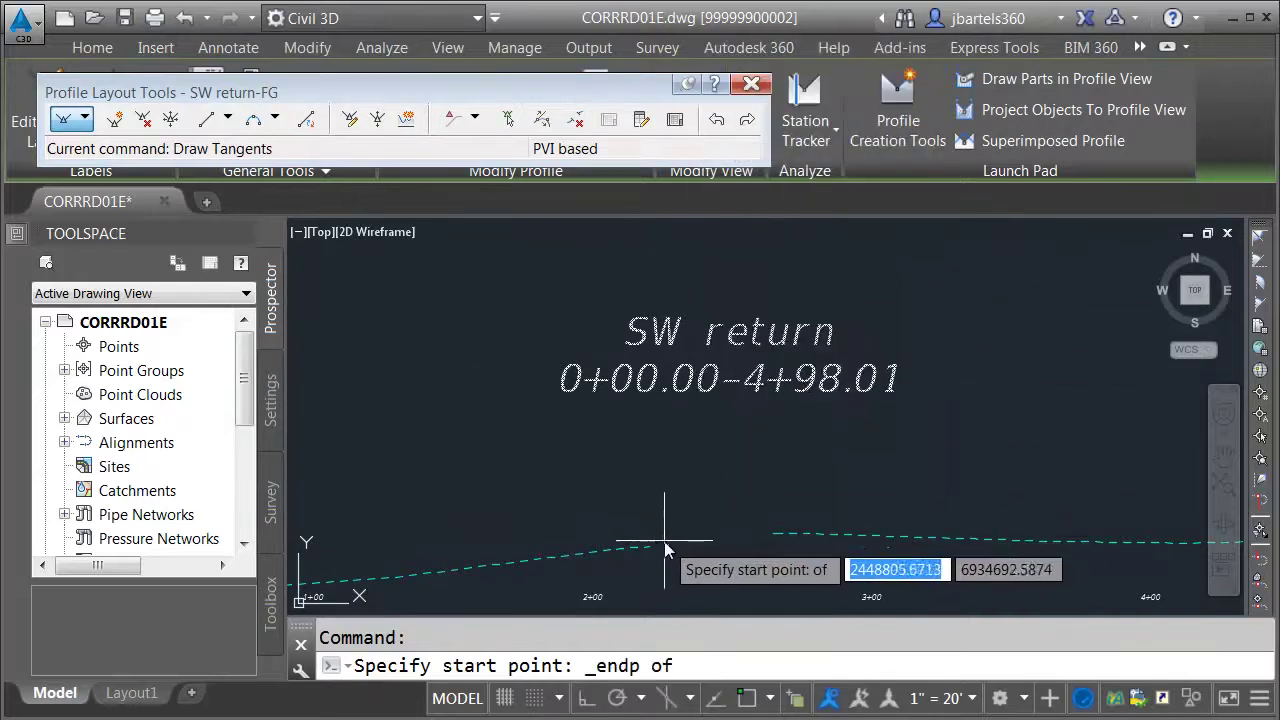
left_click(650, 540)
right_click(712, 488, "shift")
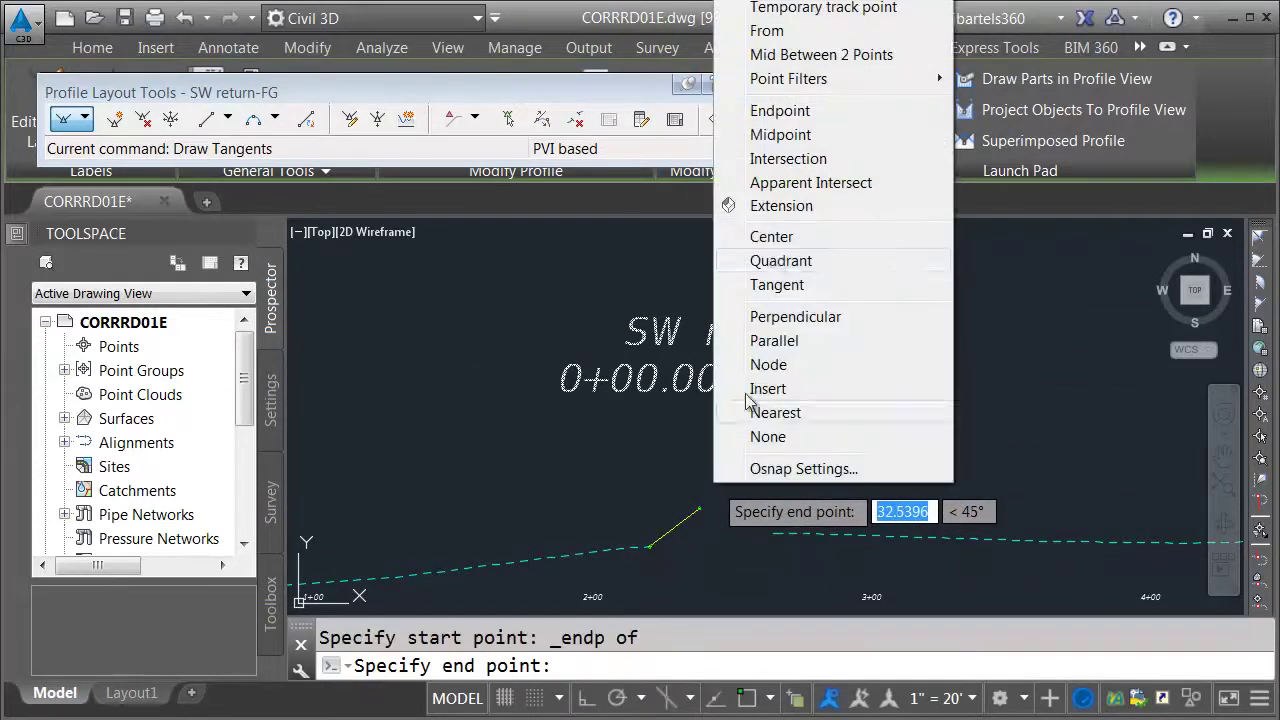
left_click(782, 111)
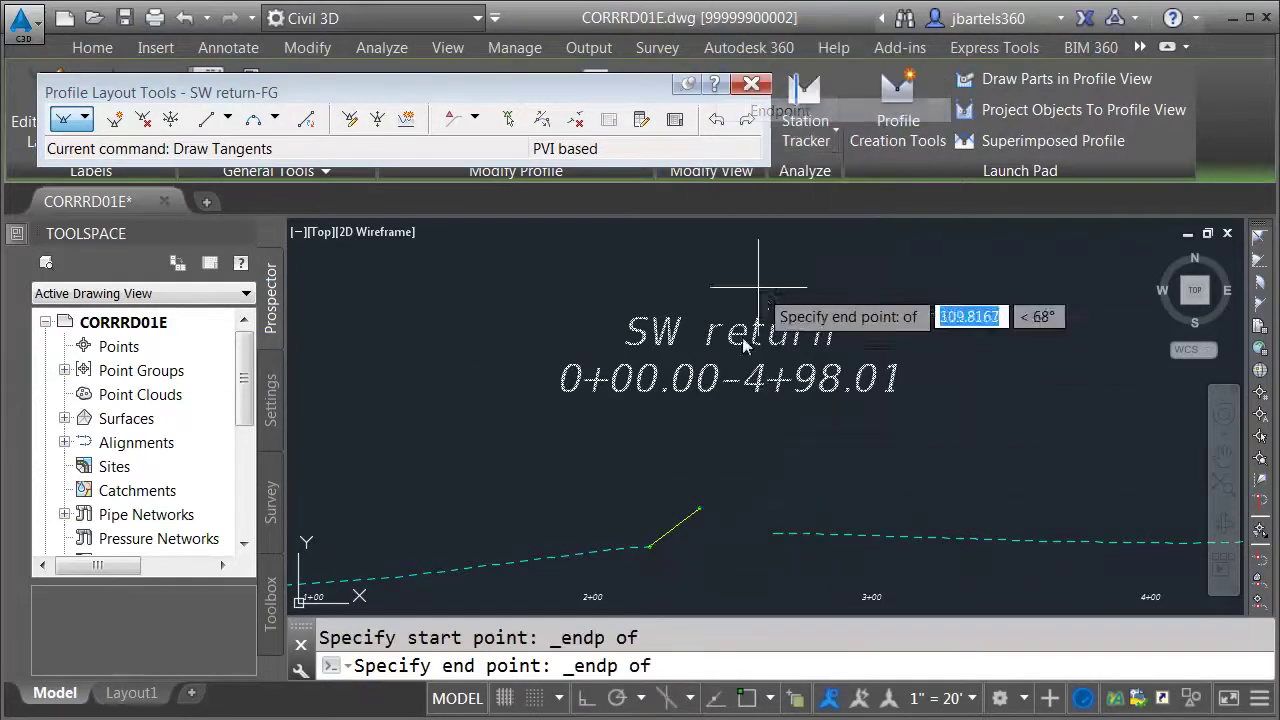
left_click(710, 491)
key("Return")
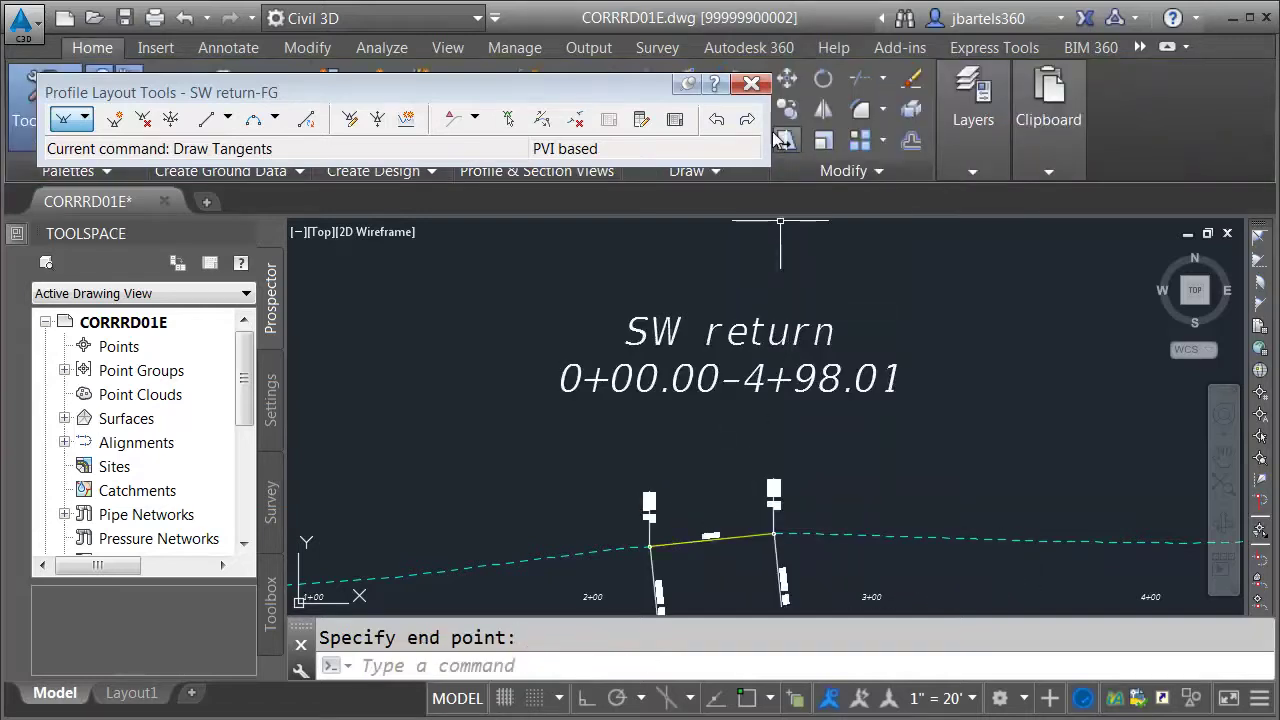
left_click(751, 83)
scroll(749, 376, "down", 6)
mouse_move(749, 376)
middle_mouse_down()
mouse_move(603, 376)
mouse_move(580, 450)
middle_mouse_up()
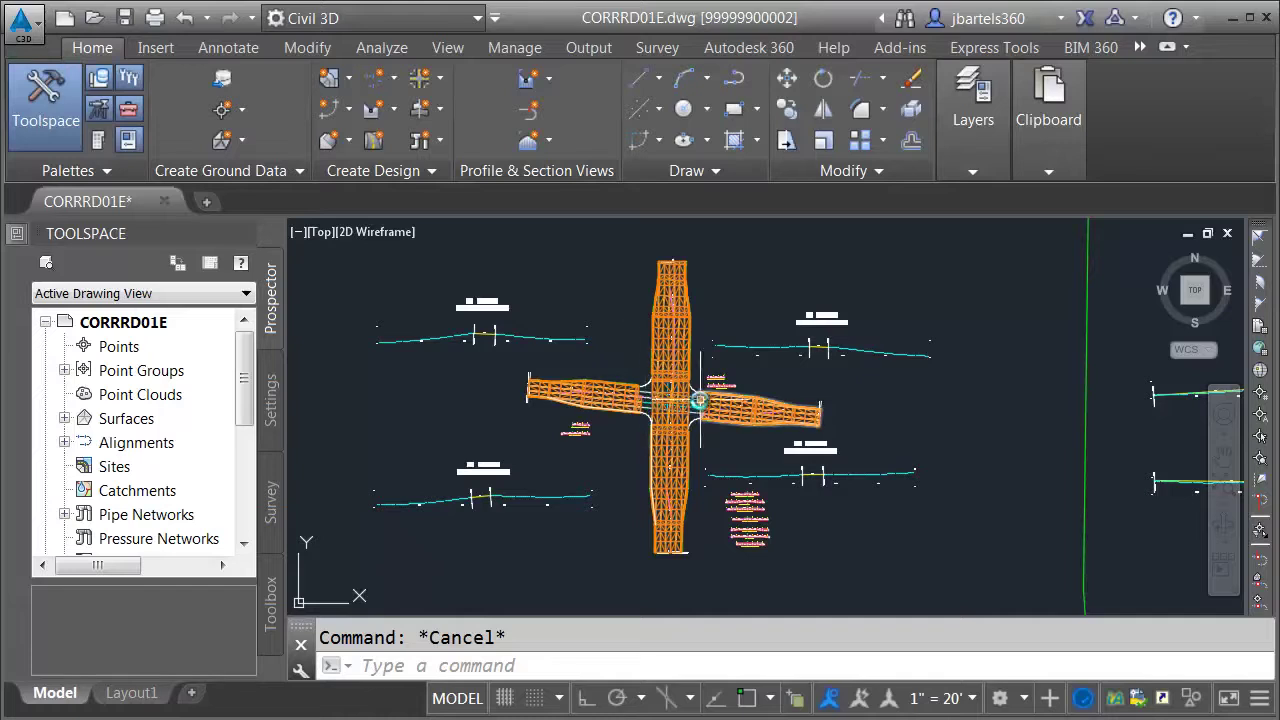
scroll(696, 430, "up", 5)
middle_click_drag(696, 452, 734, 517)
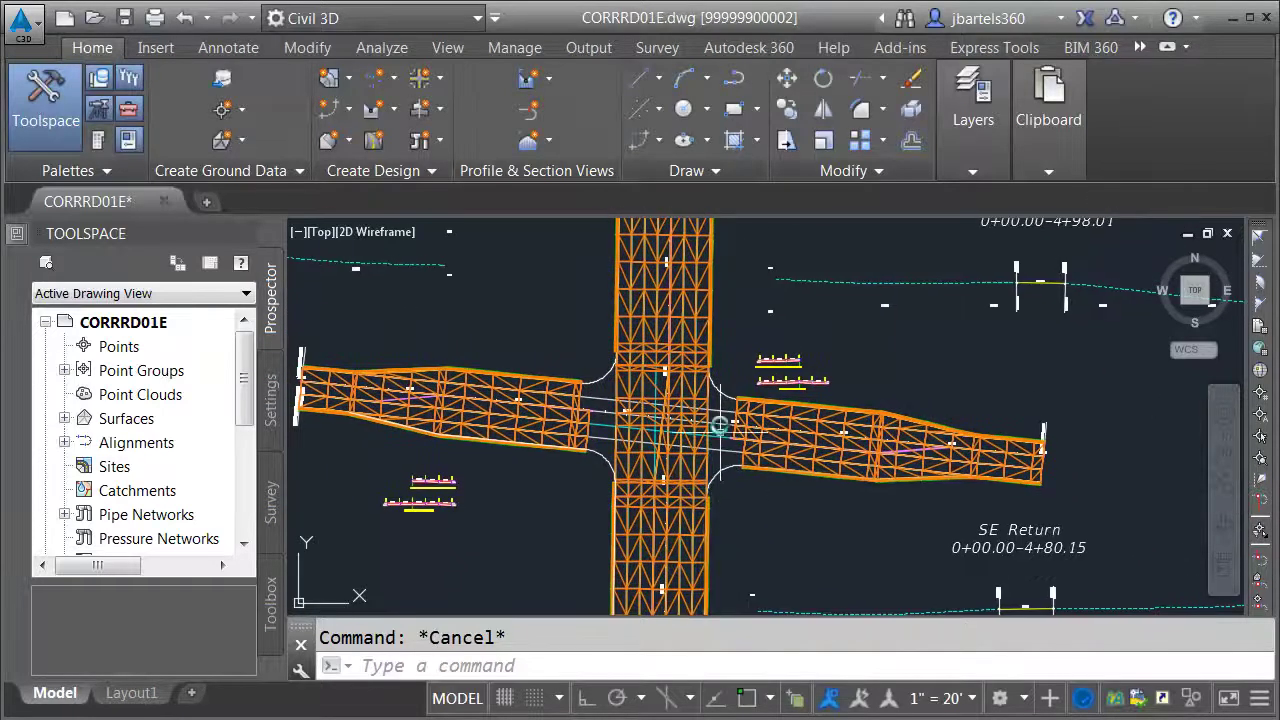